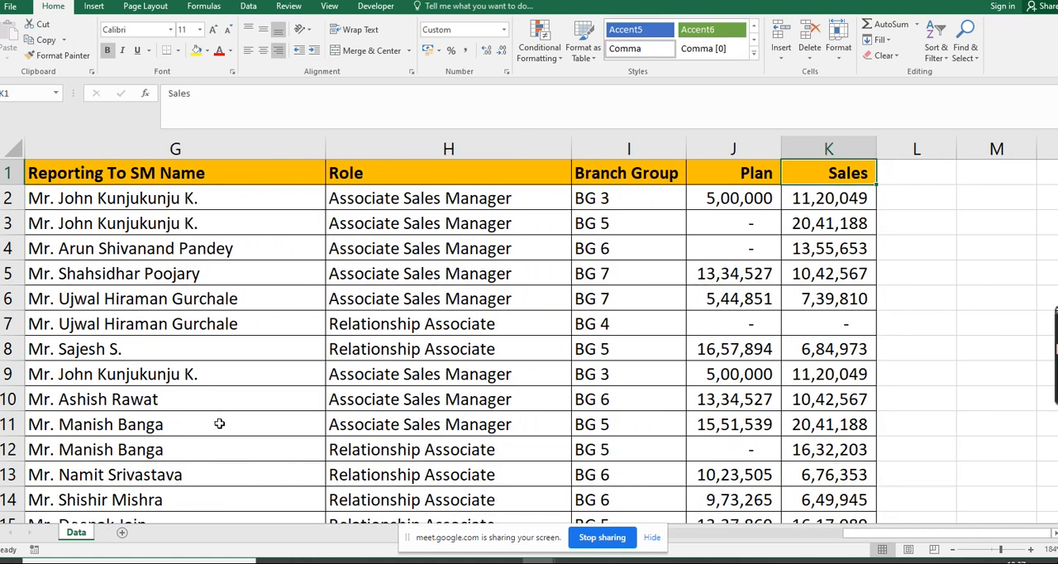
Review the column headers of the data table from Agent ID through Sales
{"action": "key", "text": "Left"}
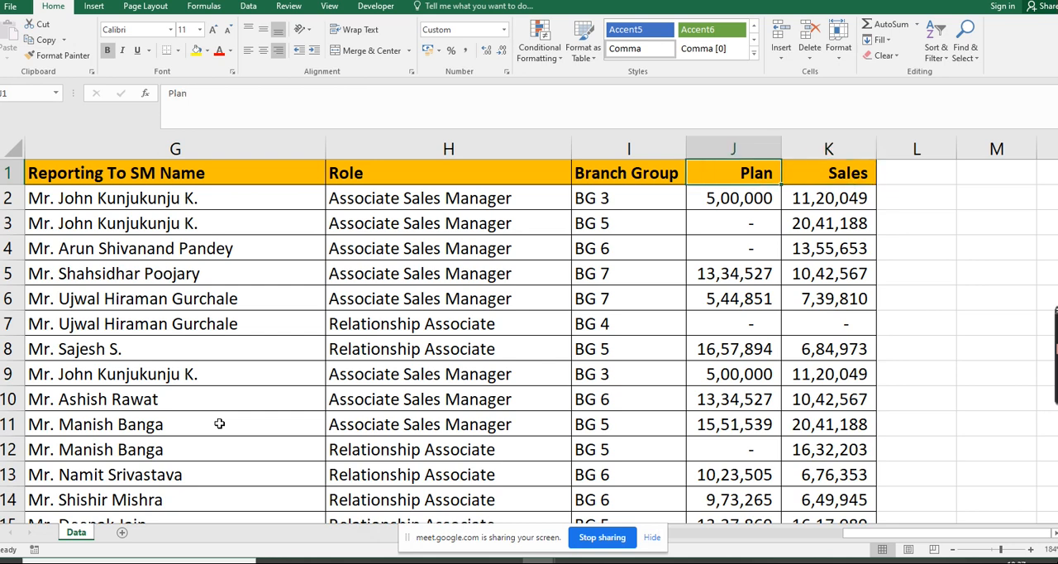
{"action": "key", "text": "ctrl+Left"}
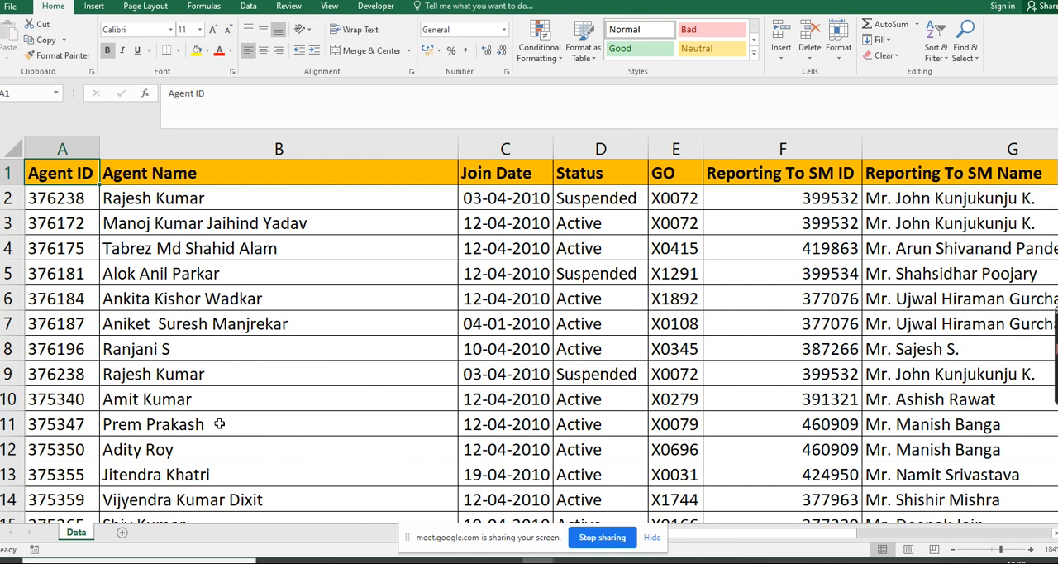
{"action": "key", "text": "Right"}
{"action": "key", "text": "Right"}
{"action": "key", "text": "Right"}
{"action": "key", "text": "Right"}
{"action": "key", "text": "Right"}
{"action": "key", "text": "Right"}
{"action": "key", "text": "Right"}
{"action": "key", "text": "Right"}
{"action": "key", "text": "Right"}
{"action": "key", "text": "Right"}
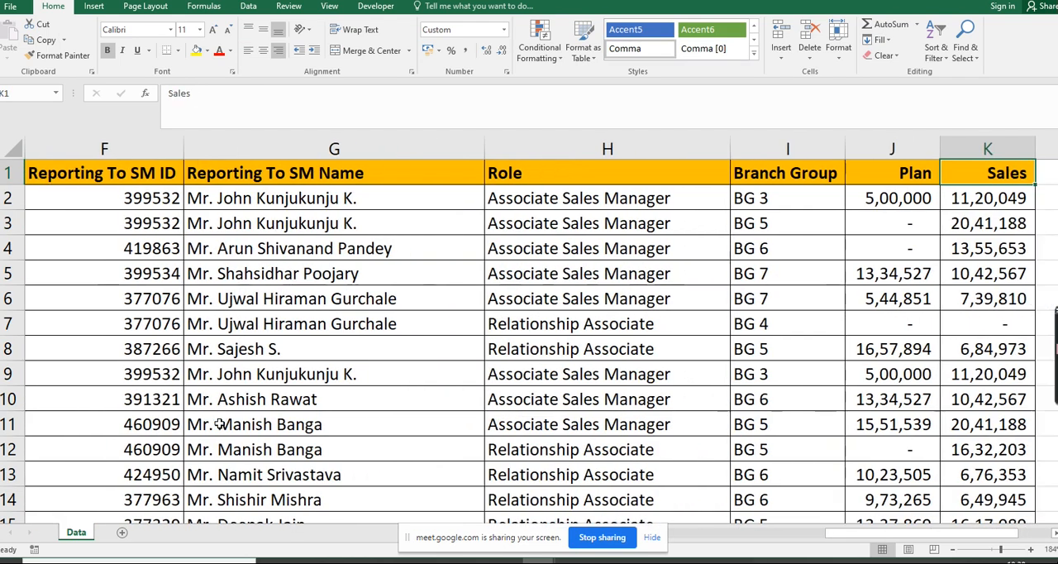
{"action": "key", "text": "Left"}
{"action": "key", "text": "Left"}
{"action": "key", "text": "Left"}
{"action": "key", "text": "ctrl+Left"}
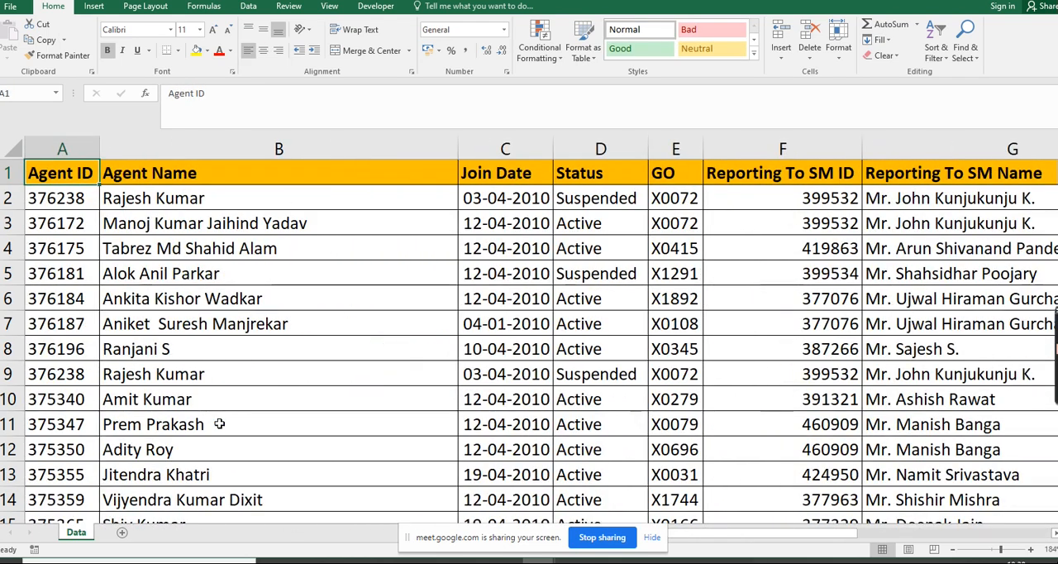
{"action": "key", "text": "Right"}
{"action": "key", "text": "Right"}
{"action": "key", "text": "Right"}
{"action": "key", "text": "Right"}
{"action": "key", "text": "Right"}
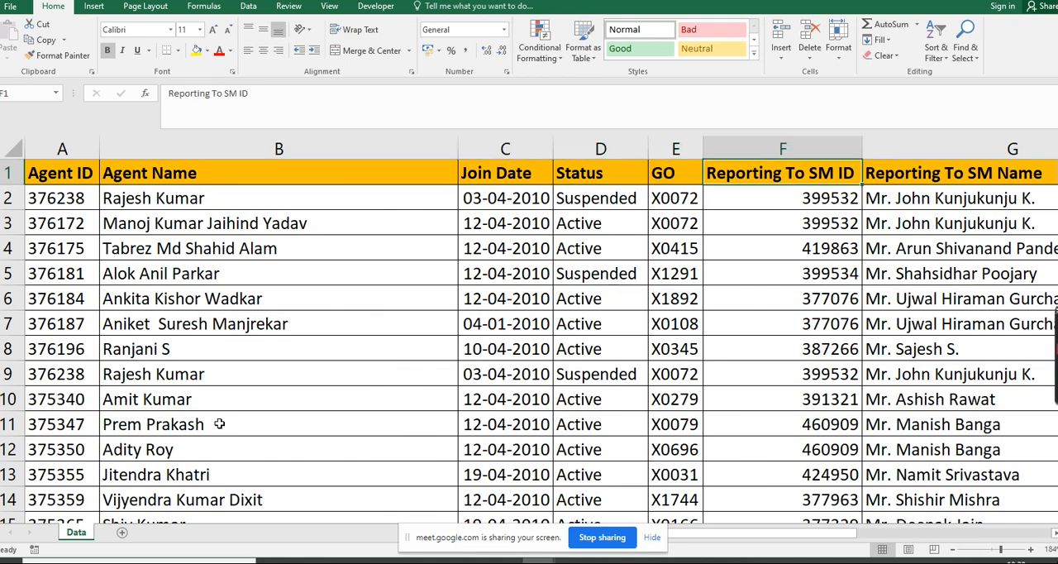
{"action": "key", "text": "Right"}
{"action": "key", "text": "Right"}
{"action": "key", "text": "Right"}
{"action": "key", "text": "Right"}
{"action": "key", "text": "Right"}
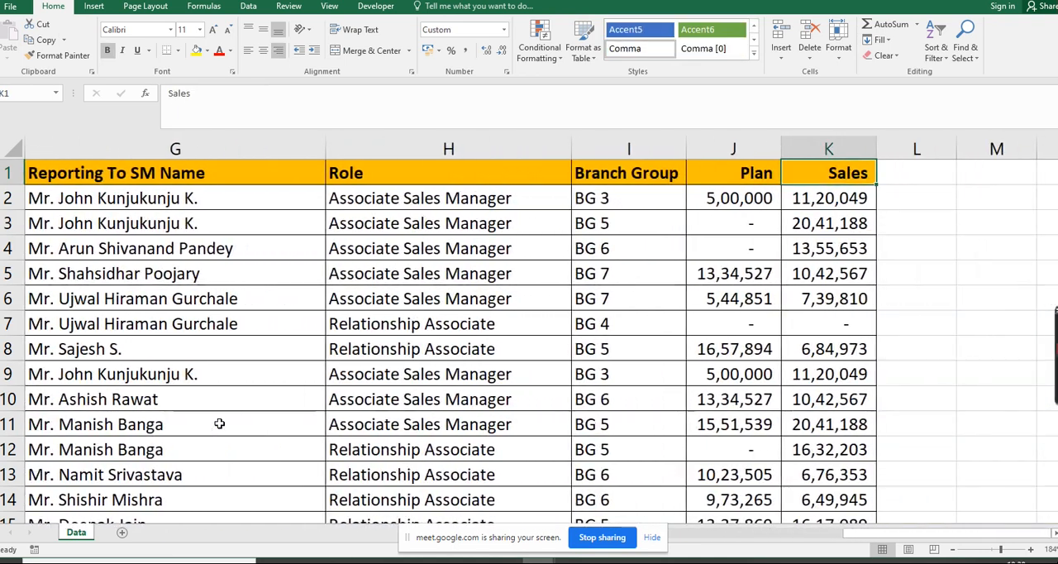
{"action": "key", "text": "ctrl+Left"}
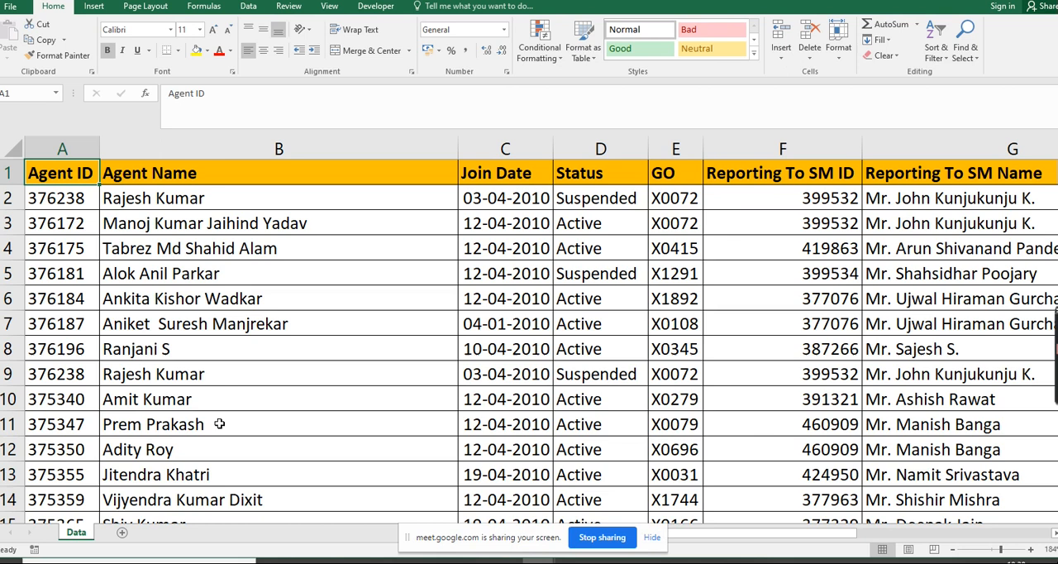
Create a pivot table on a new sheet from the entire data table, with Branch Group in the rows
{"action": "key", "text": "shift+Right"}
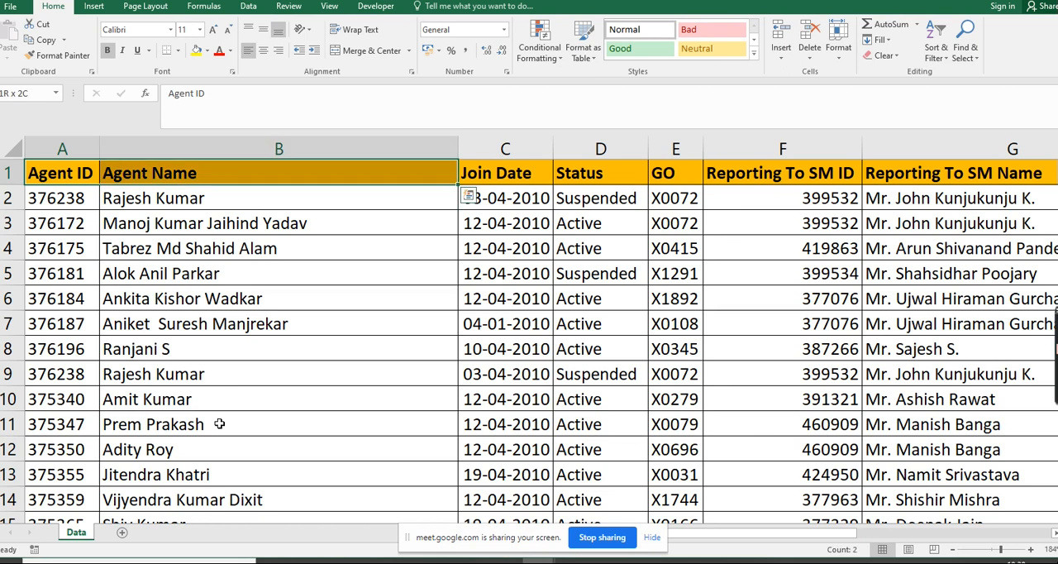
{"action": "key", "text": "ctrl+shift+Right"}
{"action": "key", "text": "ctrl+shift+Down"}
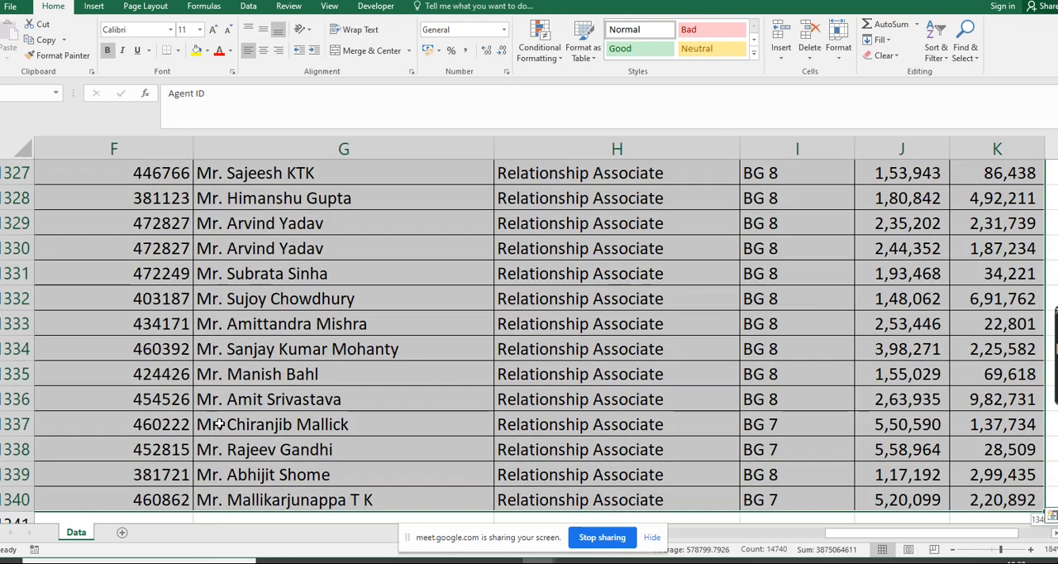
{"action": "key", "text": "alt+d"}
{"action": "key", "text": "p"}
{"action": "key", "text": "f"}
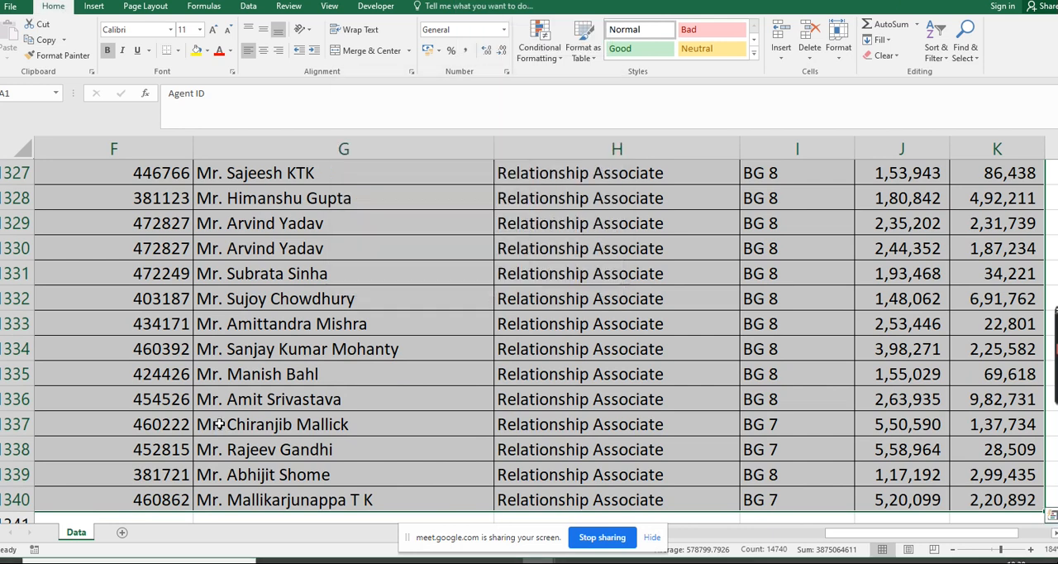
{"action": "left_click_drag", "start_coordinate": [942, 328], "coordinate": [925, 492]}
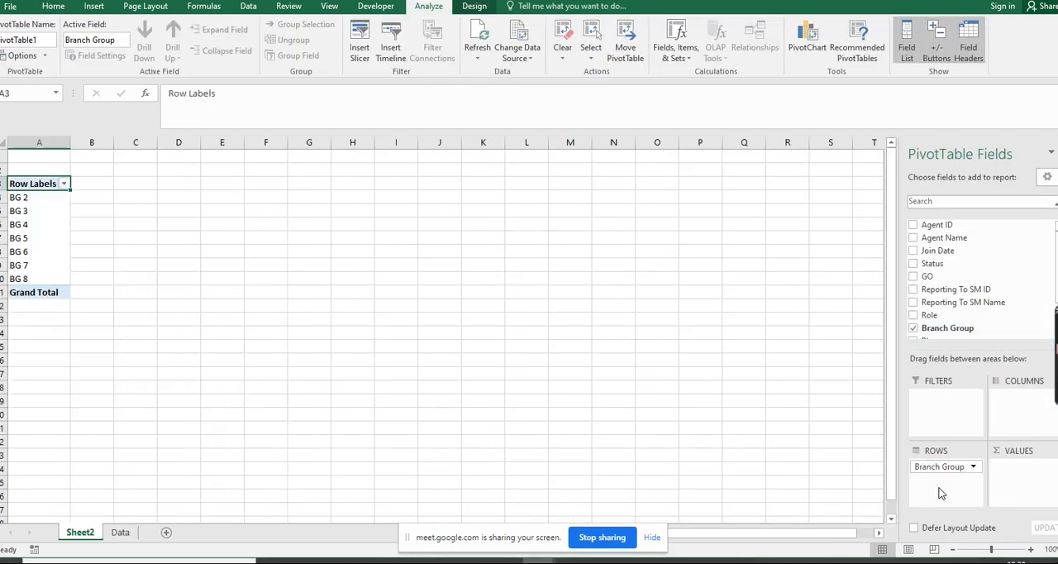
Add a calculated field named "Sales in Crs" to the pivot table with the formula = Sales/1e7
{"action": "left_click", "coordinate": [673, 59]}
{"action": "left_click", "coordinate": [683, 73]}
{"action": "type", "text": "Sales in C"}
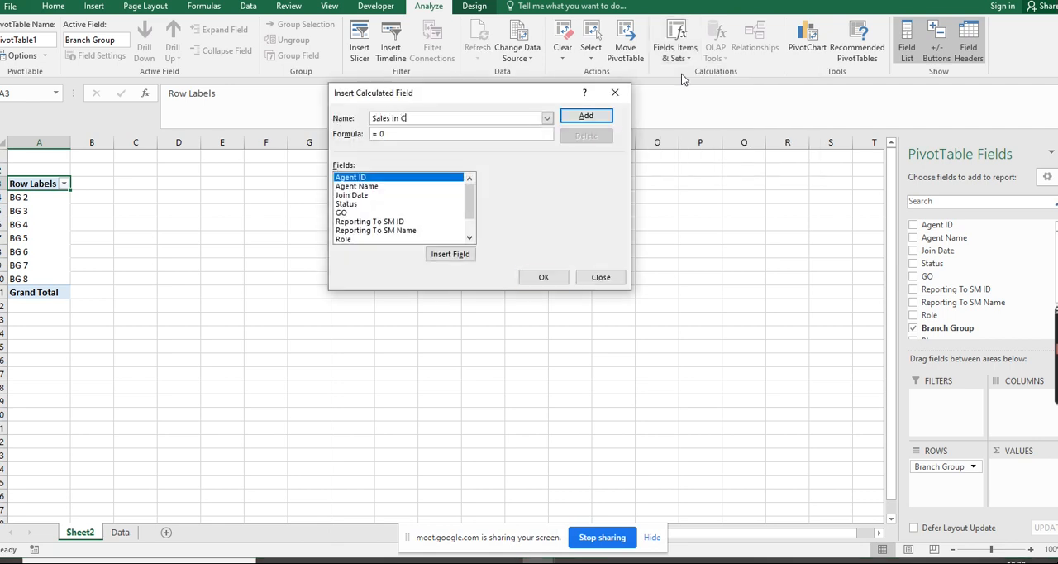
{"action": "key", "text": "Tab"}
{"action": "type", "text": "="}
{"action": "scroll", "coordinate": [476, 202], "scroll_direction": "down", "scroll_amount": 1}
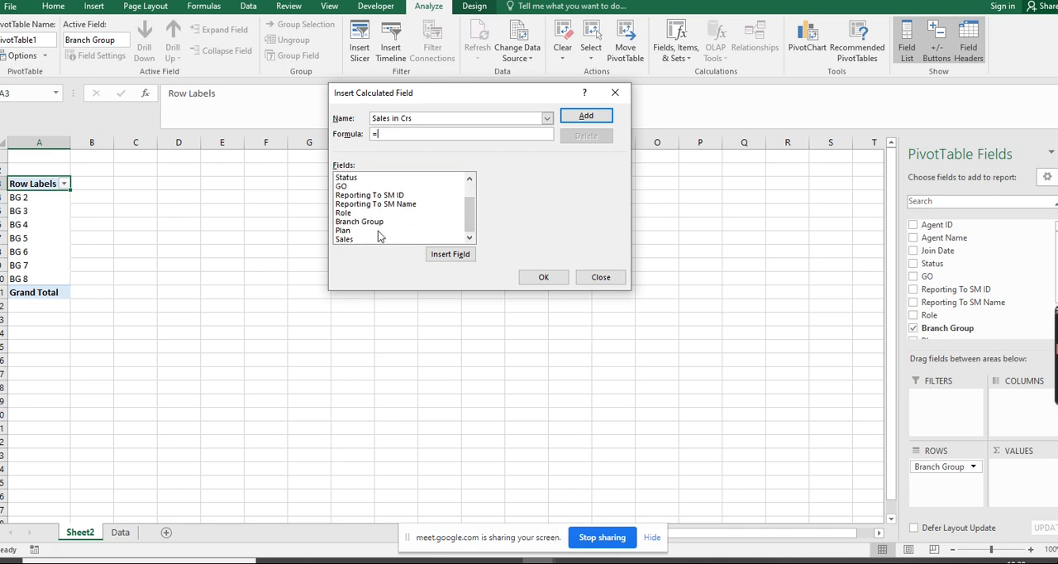
{"action": "left_click", "coordinate": [364, 239]}
{"action": "left_click", "coordinate": [450, 256]}
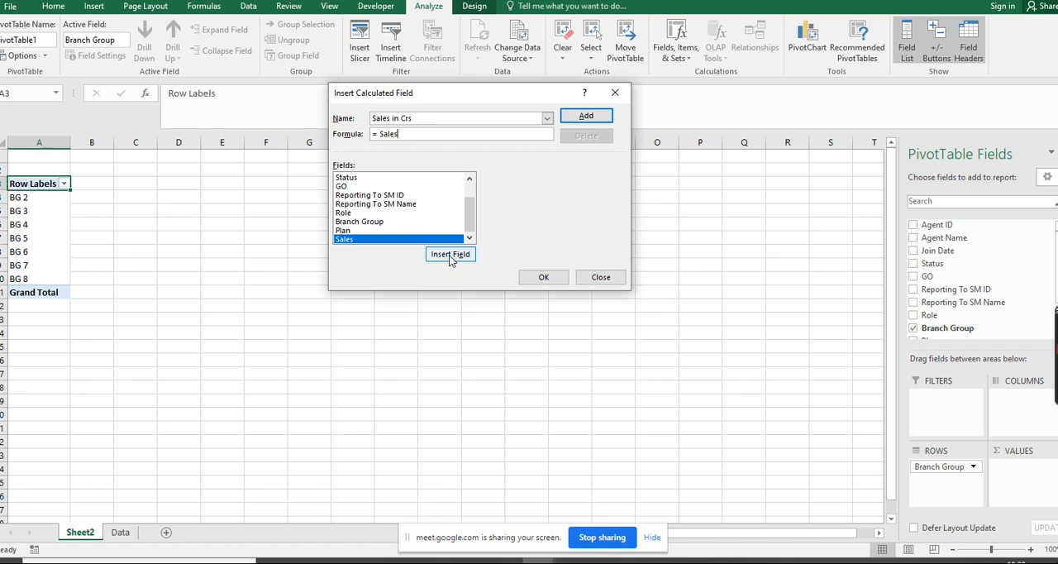
{"action": "left_click", "coordinate": [550, 278]}
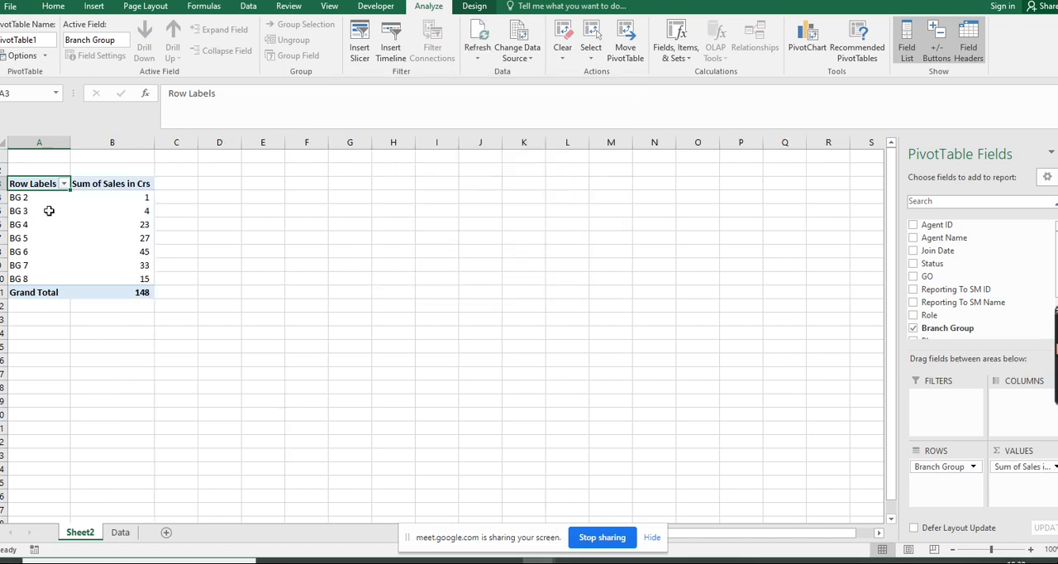
Rename the pivot table headers to "Branch Grp" and "Sales in Crs."
{"action": "type", "text": "Branch Grp"}
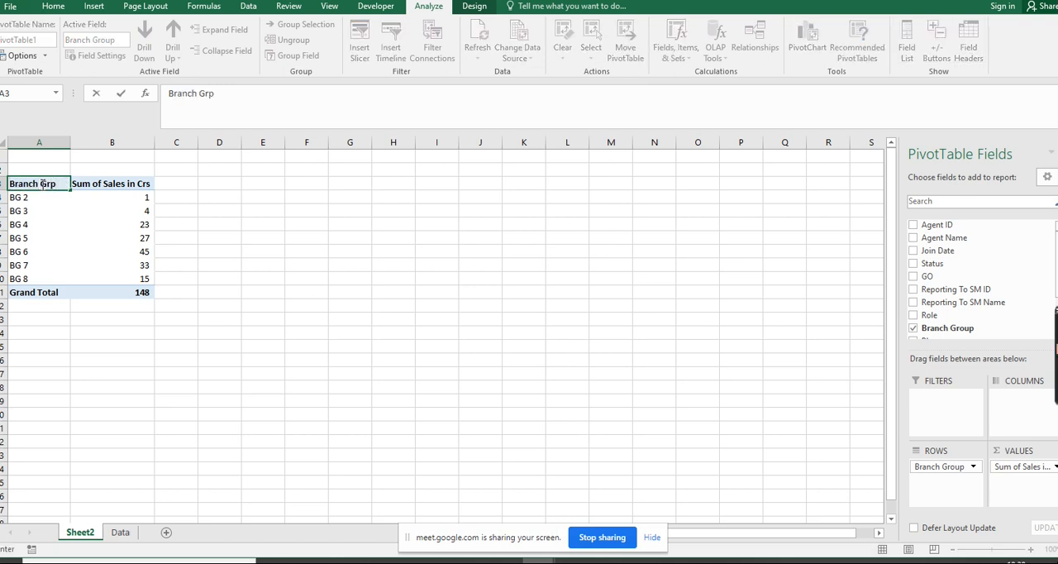
{"action": "key", "text": "Tab"}
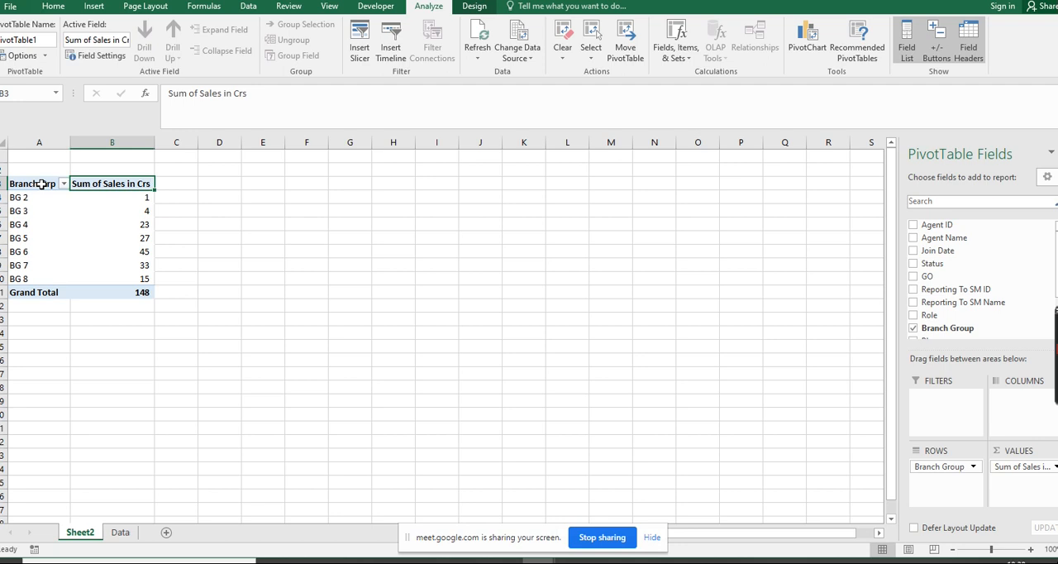
{"action": "type", "text": "Sales in"}
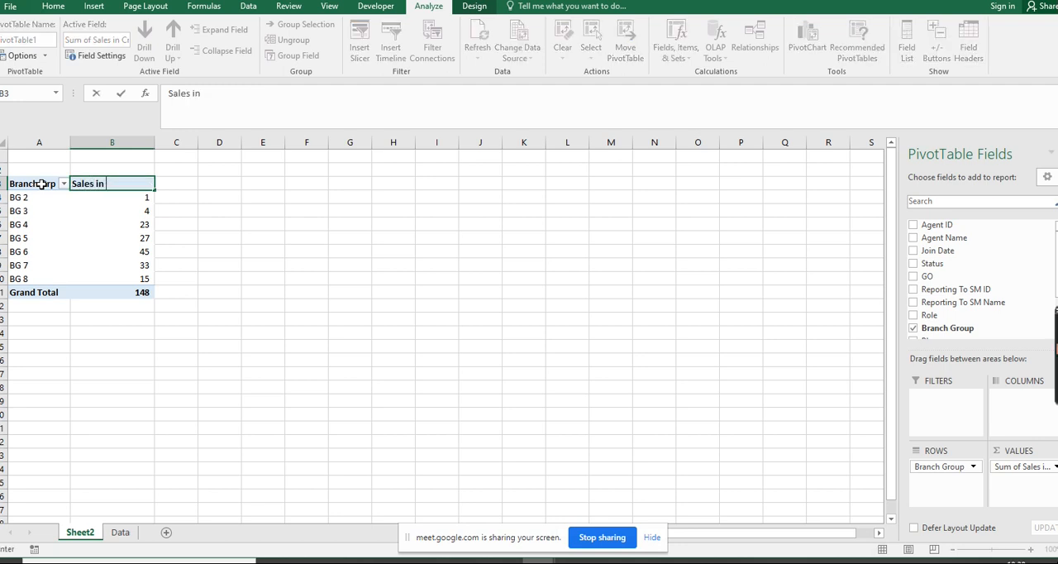
{"action": "type", "text": " Crs."}
{"action": "key", "text": "Return"}
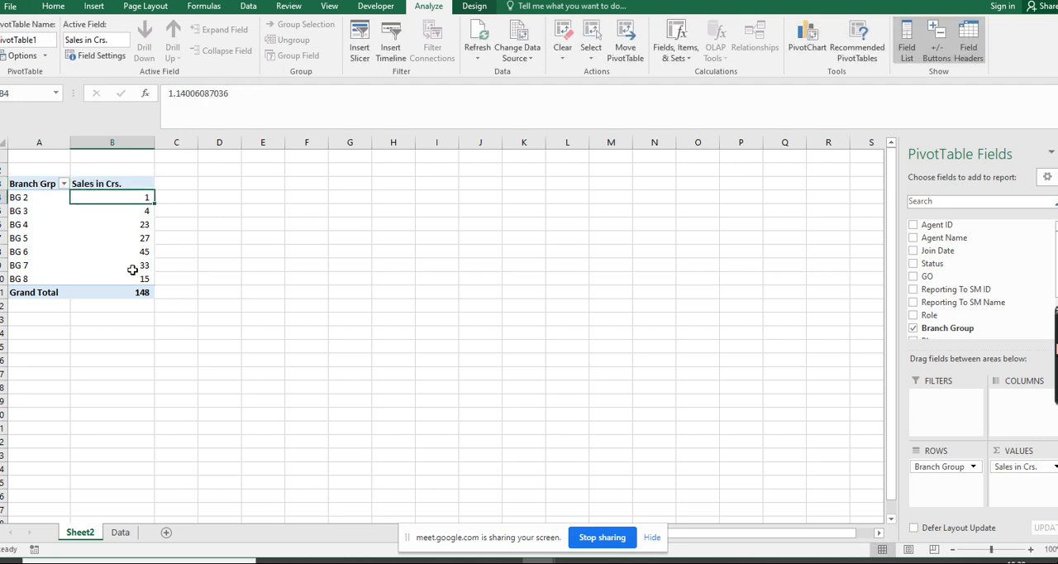
Apply a dark blue Medium PivotTable style to the whole pivot table and centre its contents horizontally
{"action": "left_click_drag", "start_coordinate": [991, 548], "coordinate": [996, 551]}
{"action": "key", "text": "ctrl+a"}
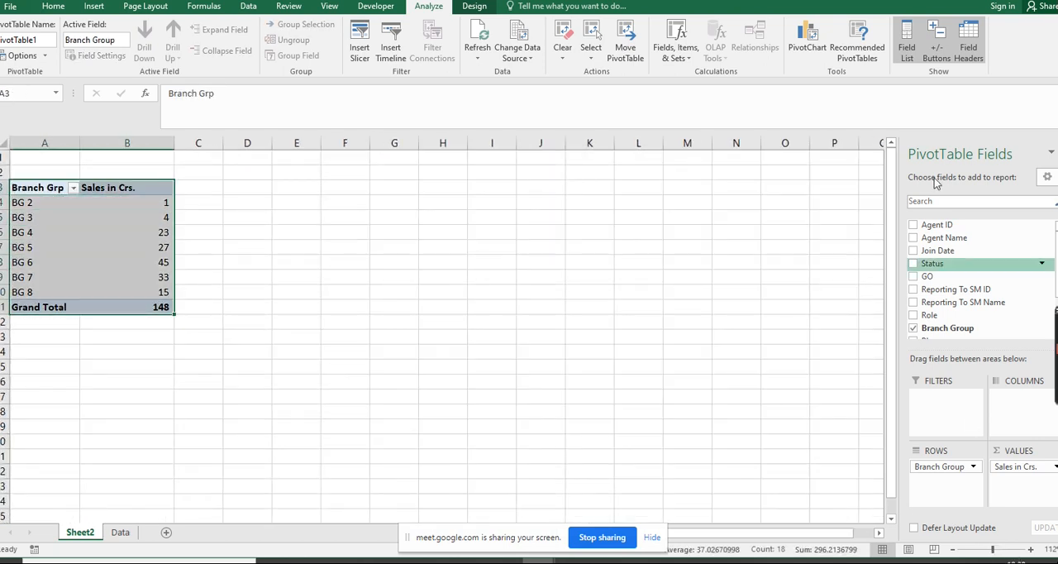
{"action": "left_click", "coordinate": [476, 6]}
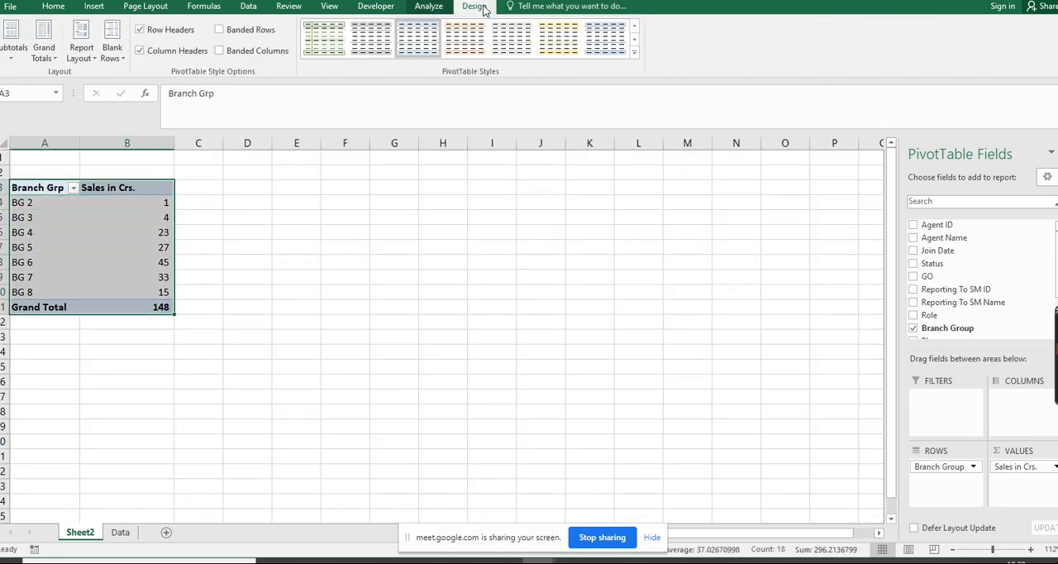
{"action": "left_click", "coordinate": [635, 53]}
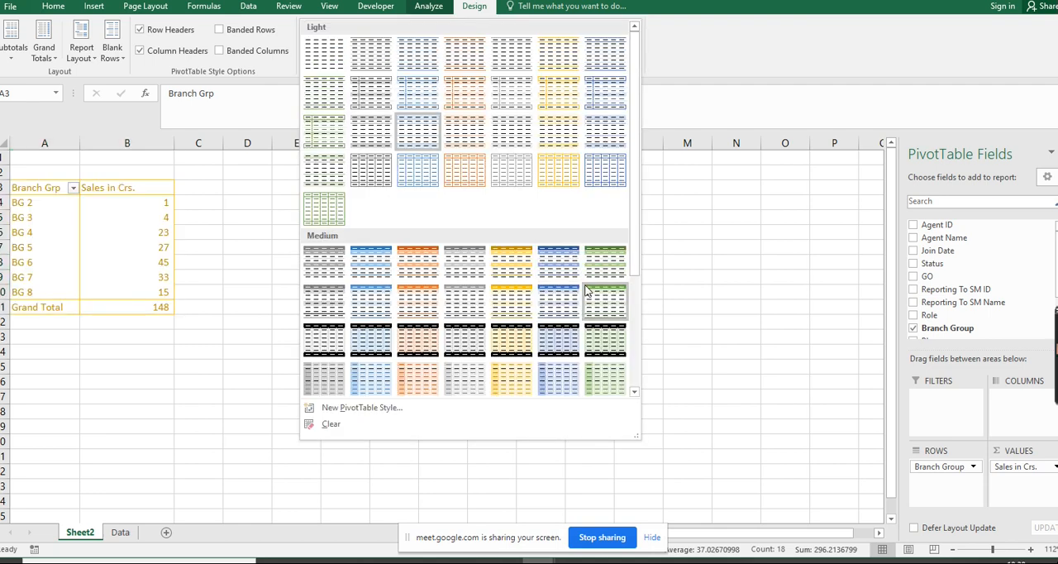
{"action": "left_click", "coordinate": [562, 263]}
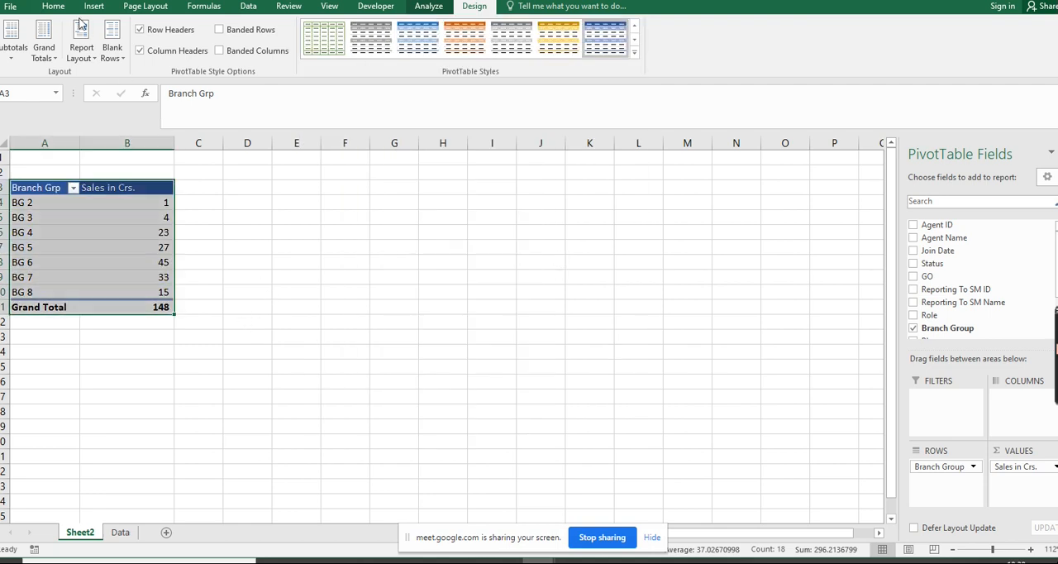
{"action": "left_click", "coordinate": [53, 7]}
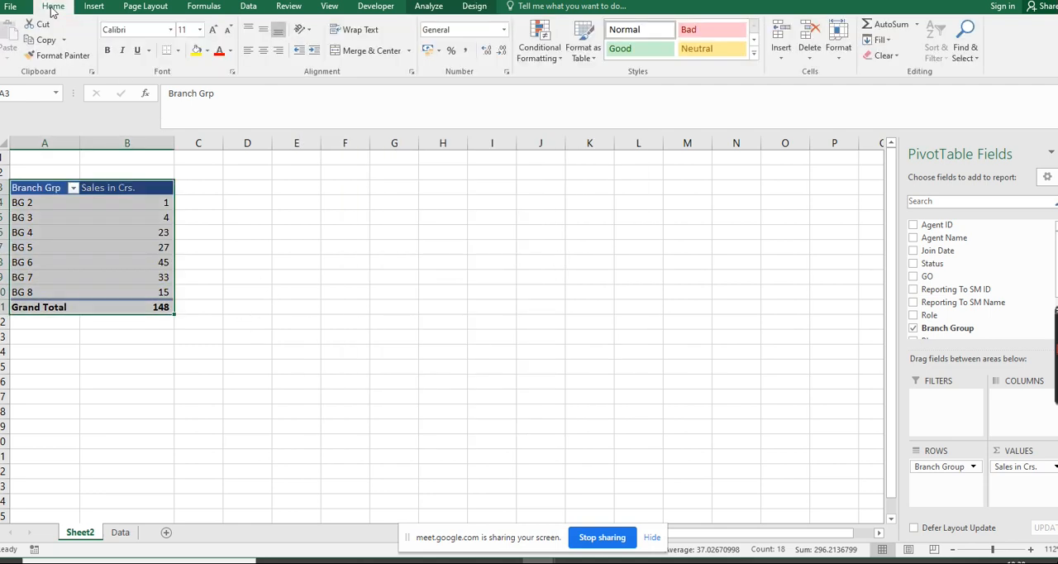
{"action": "left_click", "coordinate": [263, 50]}
Copy the pivot table's headers and branch group rows, without the grand total, to cell E3
{"action": "key", "text": "Left"}
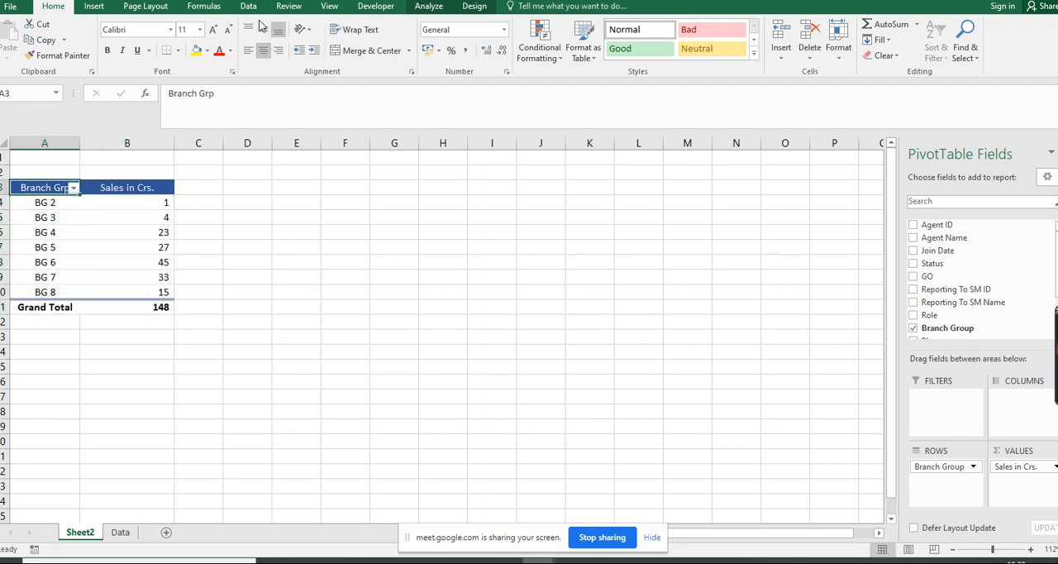
{"action": "key", "text": "shift+Right"}
{"action": "key", "text": "shift+Down"}
{"action": "key", "text": "shift+Down"}
{"action": "key", "text": "shift+Down"}
{"action": "key", "text": "shift+Down"}
{"action": "key", "text": "shift+Down"}
{"action": "key", "text": "shift+Down"}
{"action": "key", "text": "shift+Down"}
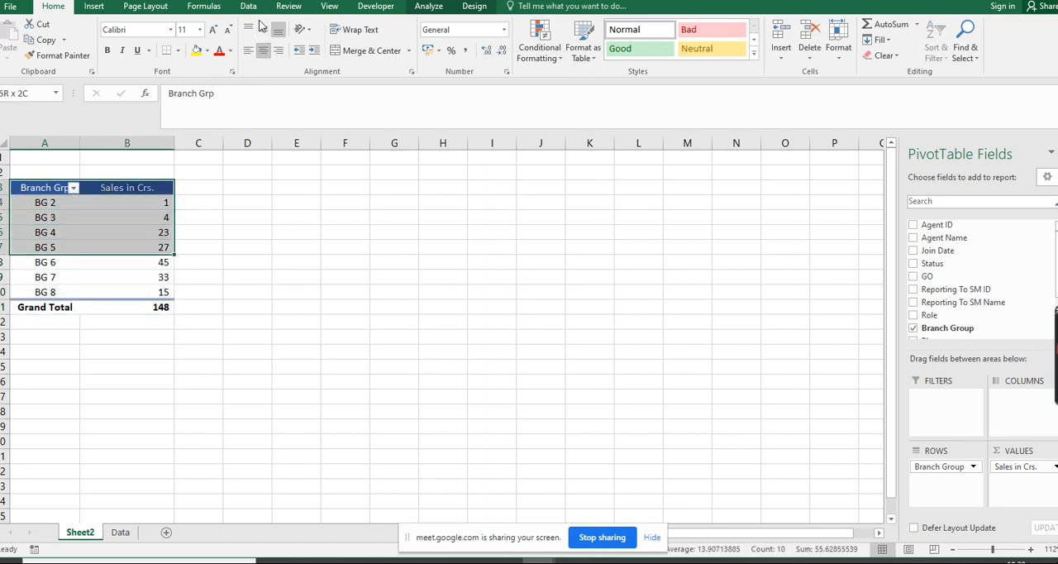
{"action": "key", "text": "ctrl+c"}
{"action": "key", "text": "Right"}
{"action": "key", "text": "Right"}
{"action": "key", "text": "Right"}
{"action": "key", "text": "Right"}
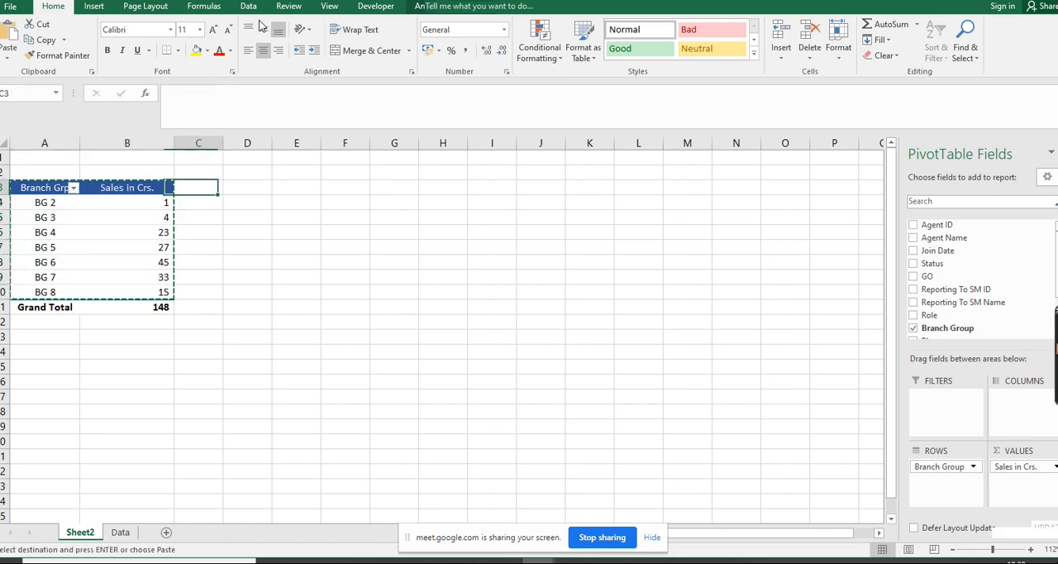
{"action": "key", "text": "Return"}
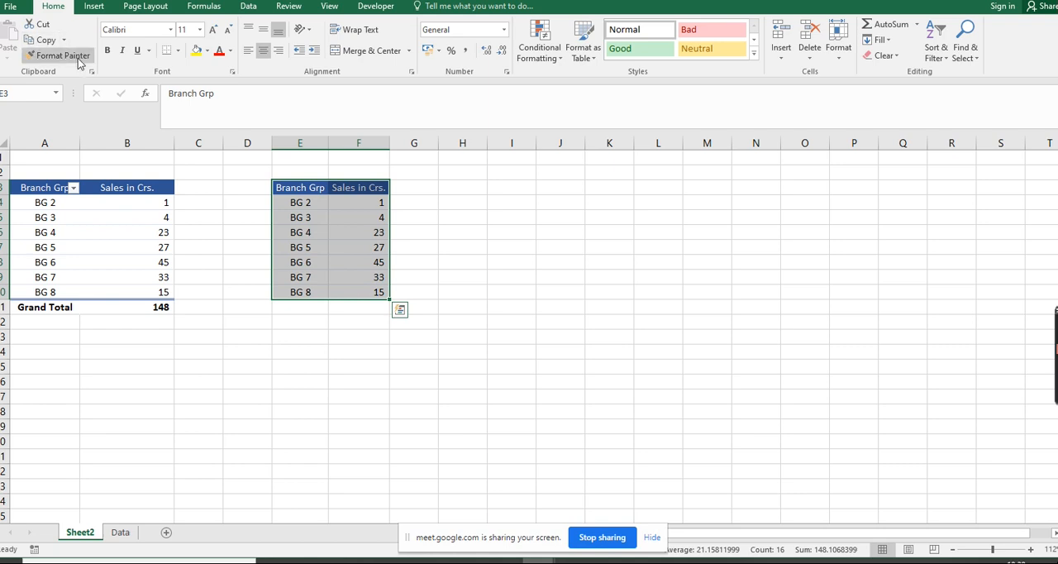
Insert a 2-D clustered column chart from the copied table and place it beside the table, starting around column H
{"action": "left_click", "coordinate": [90, 8]}
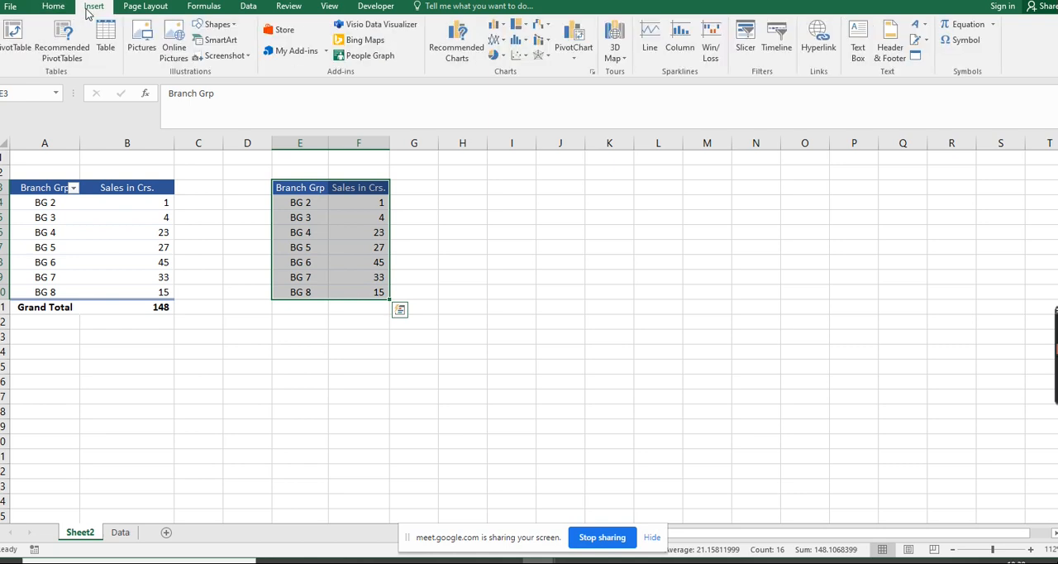
{"action": "left_click", "coordinate": [506, 30]}
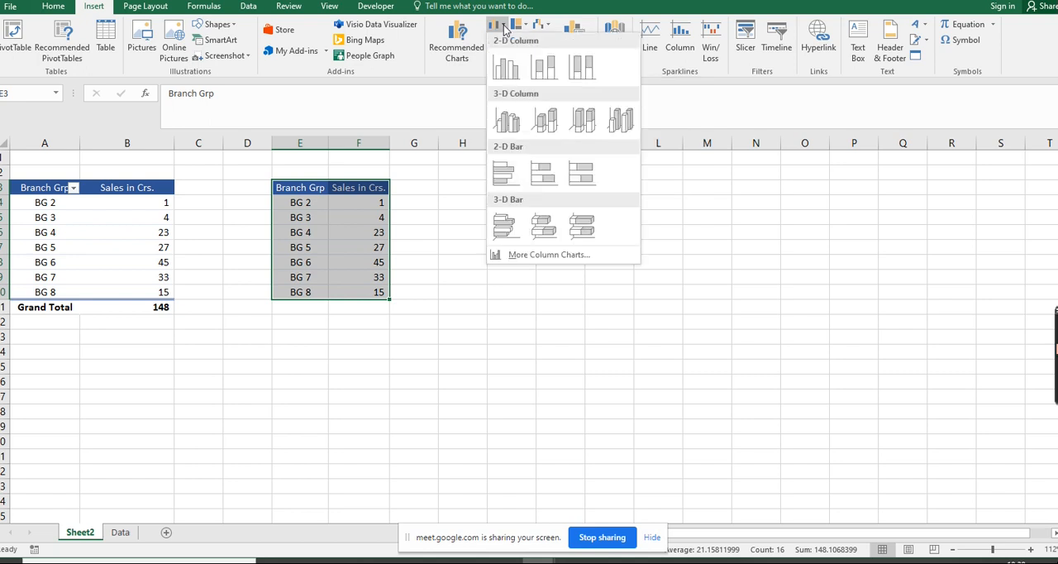
{"action": "left_click", "coordinate": [508, 68]}
{"action": "left_click_drag", "start_coordinate": [654, 239], "coordinate": [743, 163]}
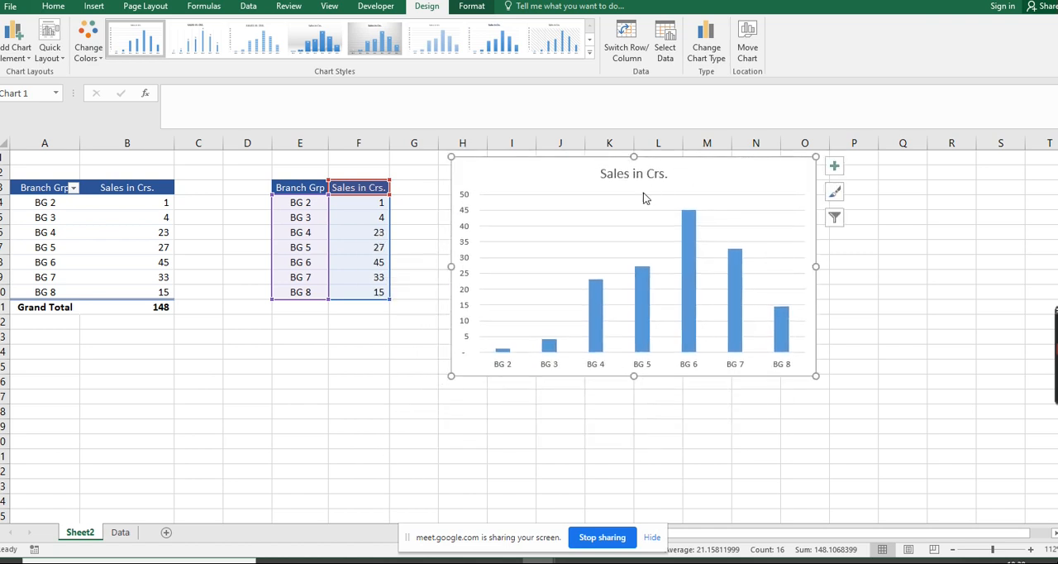
Delete the gridlines and the vertical value axis from the column chart
{"action": "left_click", "coordinate": [615, 228]}
{"action": "key", "text": "Delete"}
{"action": "left_click", "coordinate": [459, 246]}
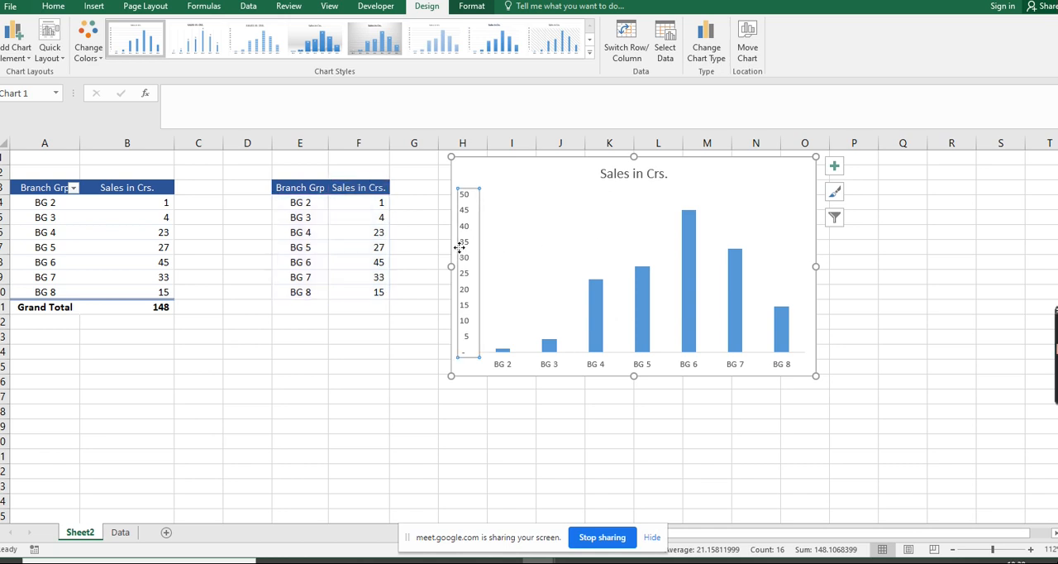
{"action": "key", "text": "Delete"}
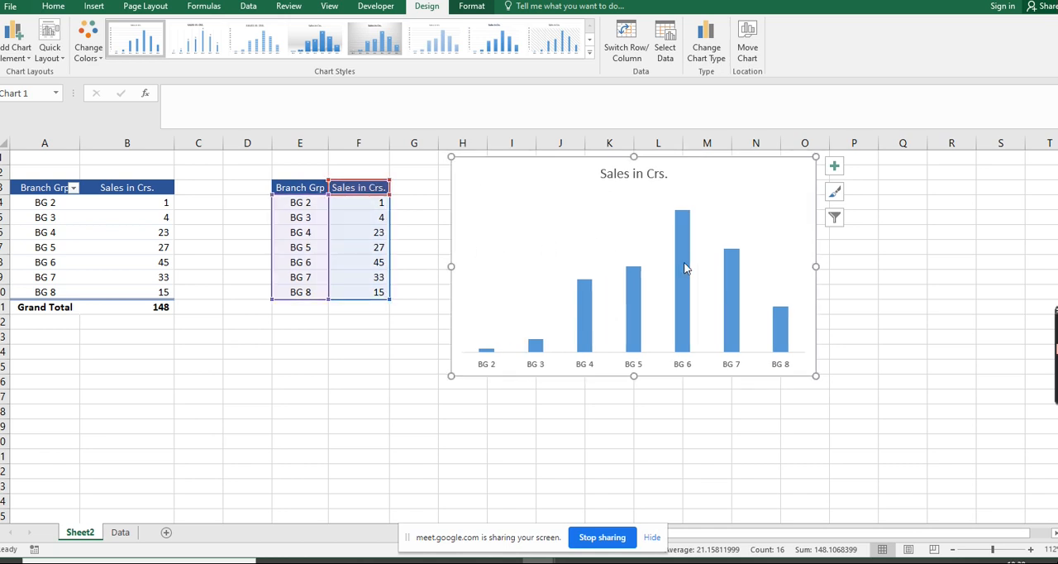
Add data labels to the columns of the Sales in Crs. series
{"action": "left_click", "coordinate": [684, 266]}
{"action": "right_click", "coordinate": [684, 266]}
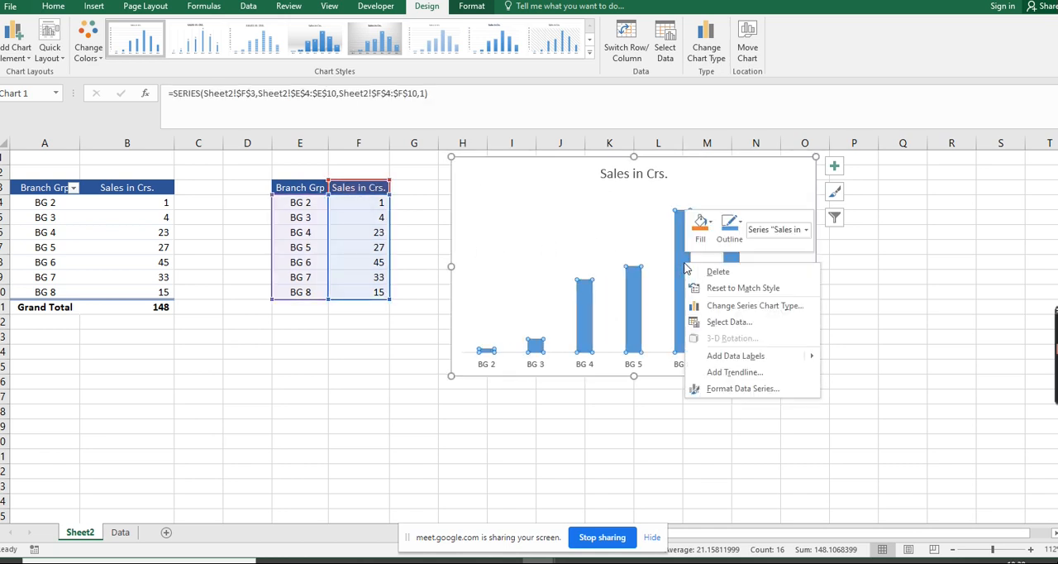
{"action": "left_click", "coordinate": [721, 356]}
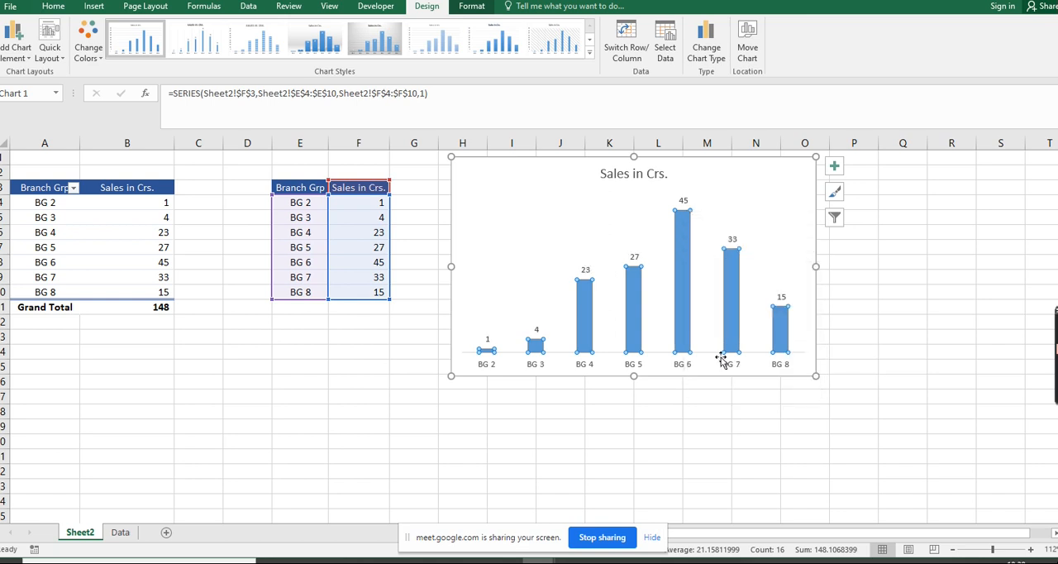
Apply the first bevel shape effect in the Bevel group to the columns of the Sales in Crs. series
{"action": "left_click", "coordinate": [472, 6]}
{"action": "left_click", "coordinate": [505, 55]}
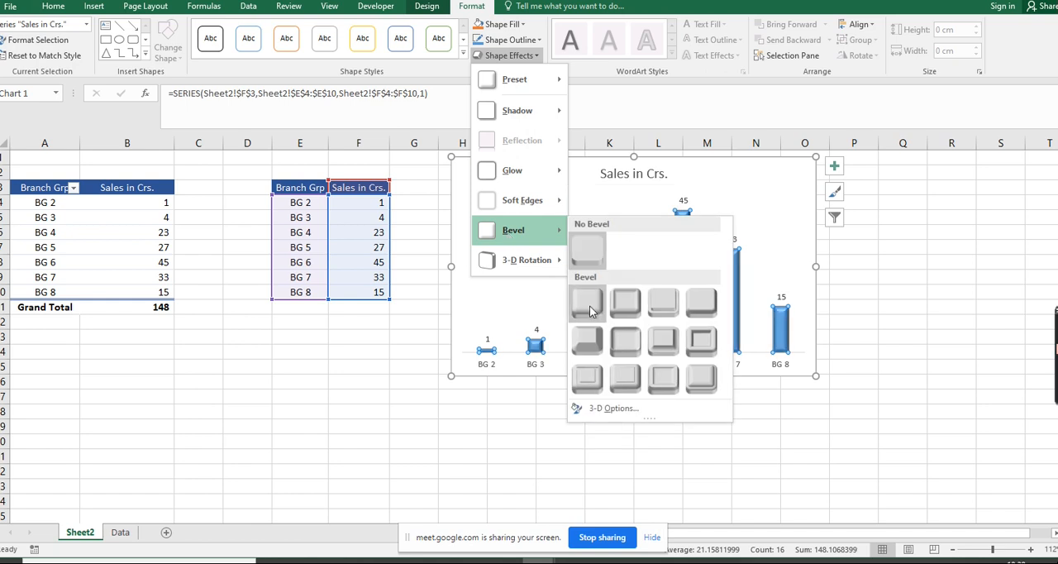
{"action": "left_click", "coordinate": [590, 312]}
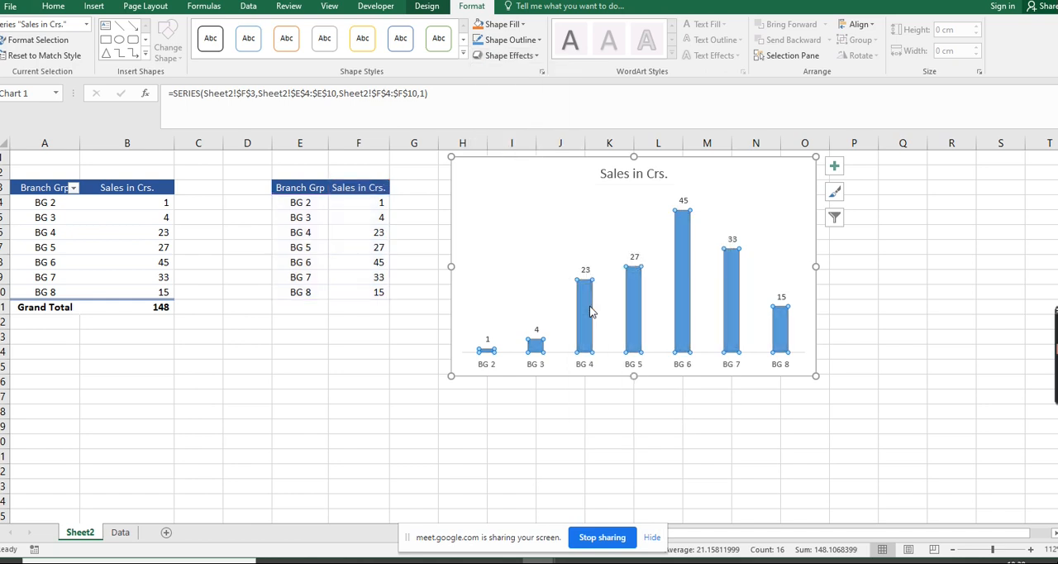
Widen the chart's columns by reducing the gap width of the Sales in Crs. series to 58%
{"action": "right_click", "coordinate": [685, 328]}
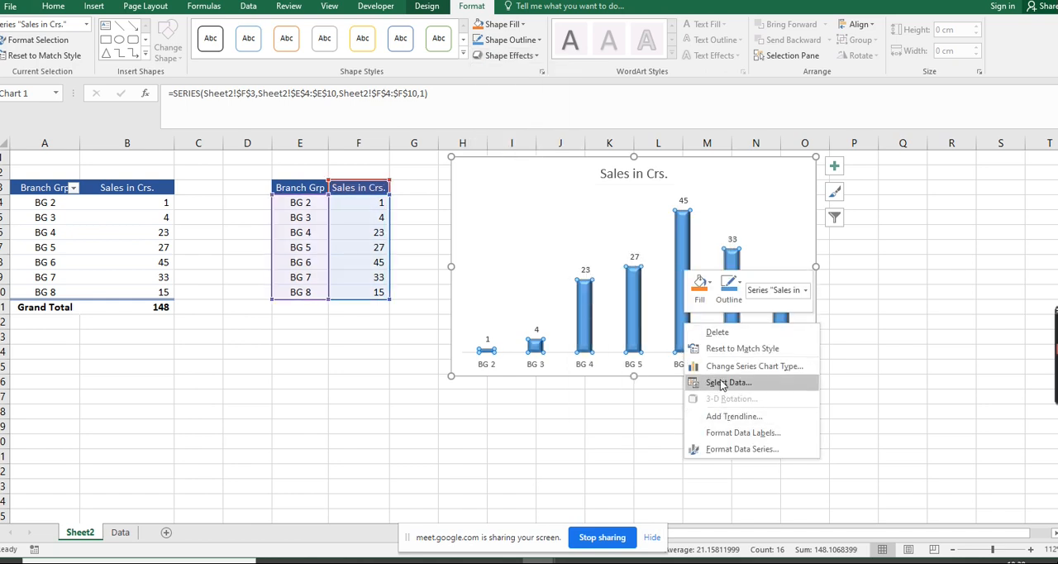
{"action": "left_click", "coordinate": [689, 314]}
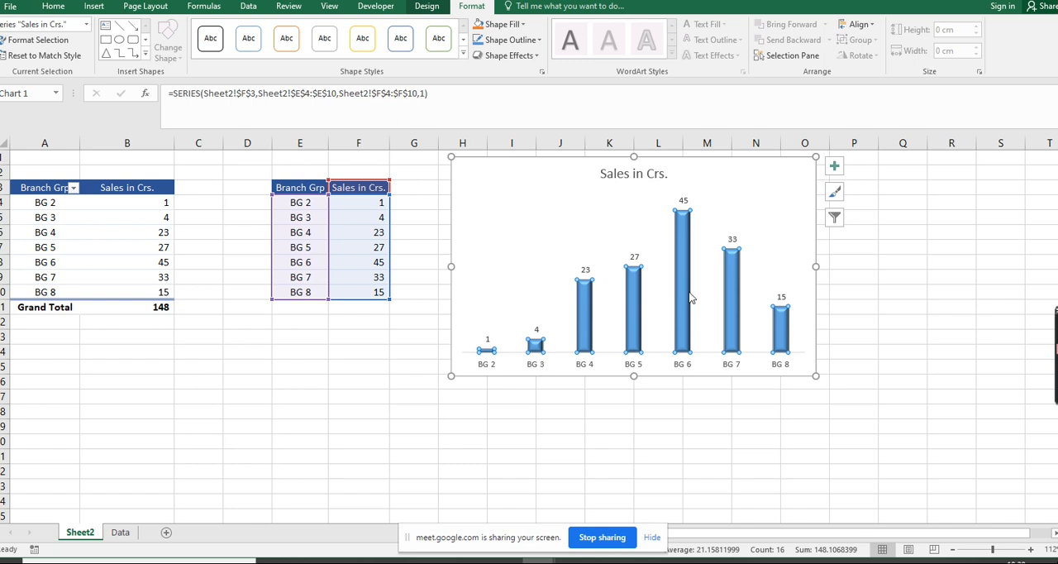
{"action": "right_click", "coordinate": [684, 340]}
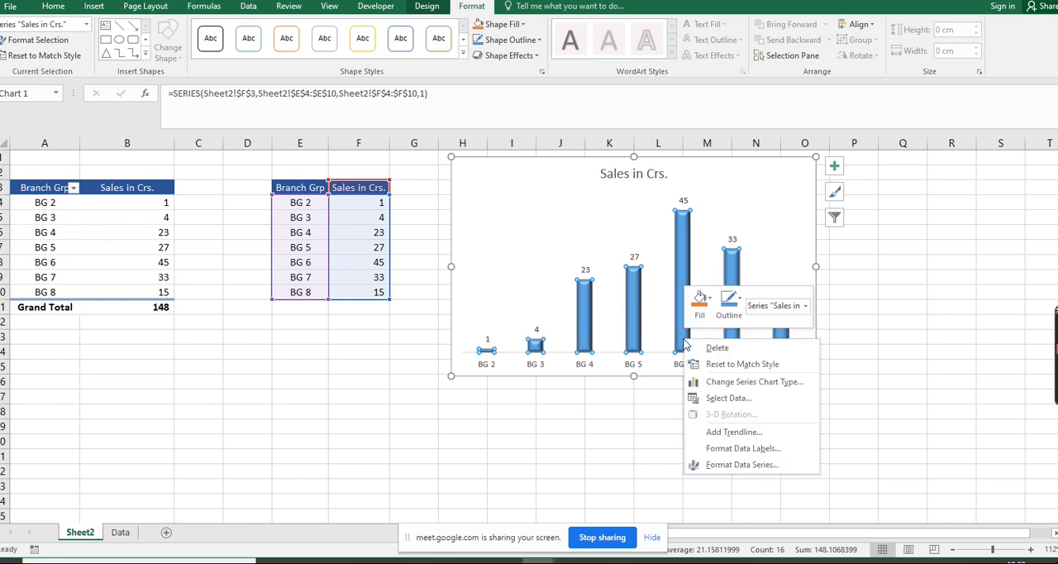
{"action": "left_click", "coordinate": [721, 465]}
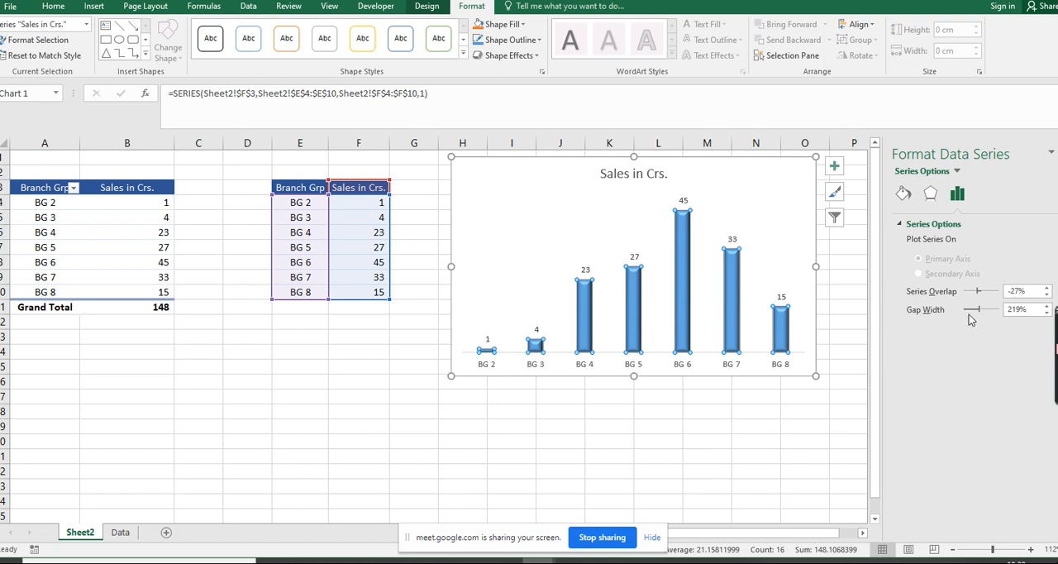
{"action": "left_click_drag", "start_coordinate": [971, 315], "coordinate": [968, 311]}
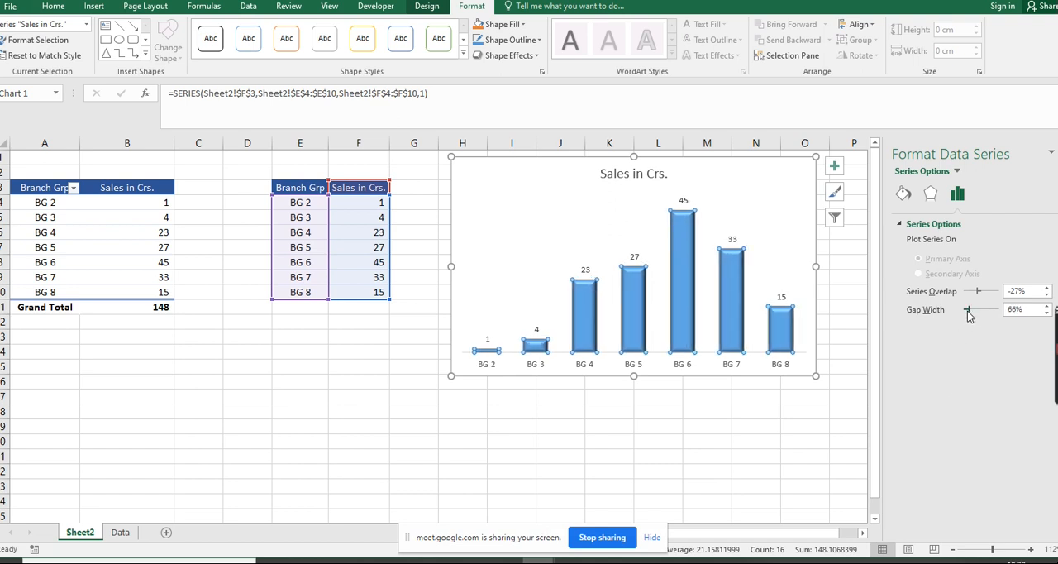
{"action": "left_click", "coordinate": [608, 412]}
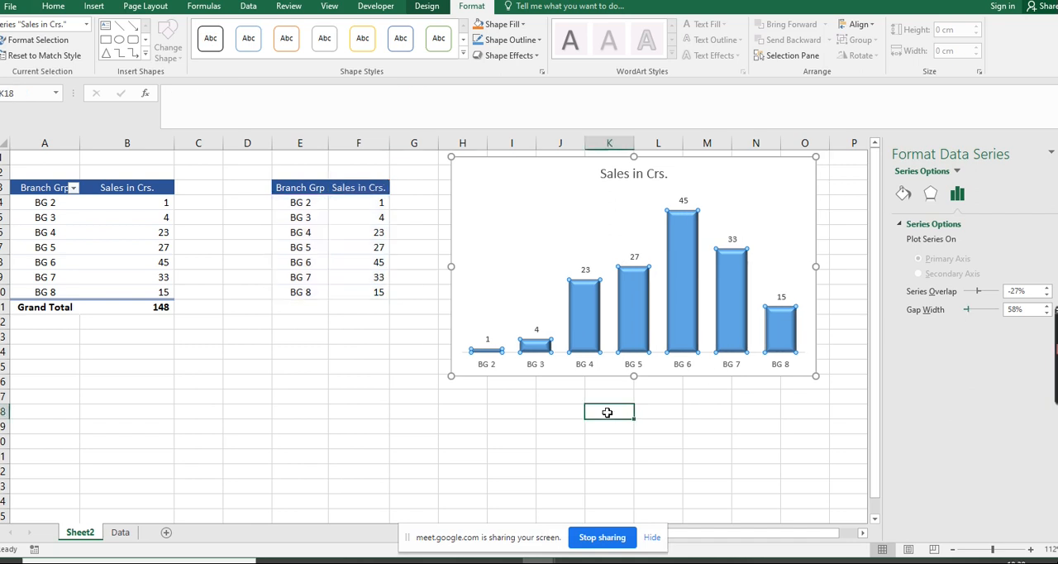
Fill the columns of the Sales in Crs. series with standard yellow
{"action": "left_click", "coordinate": [699, 238]}
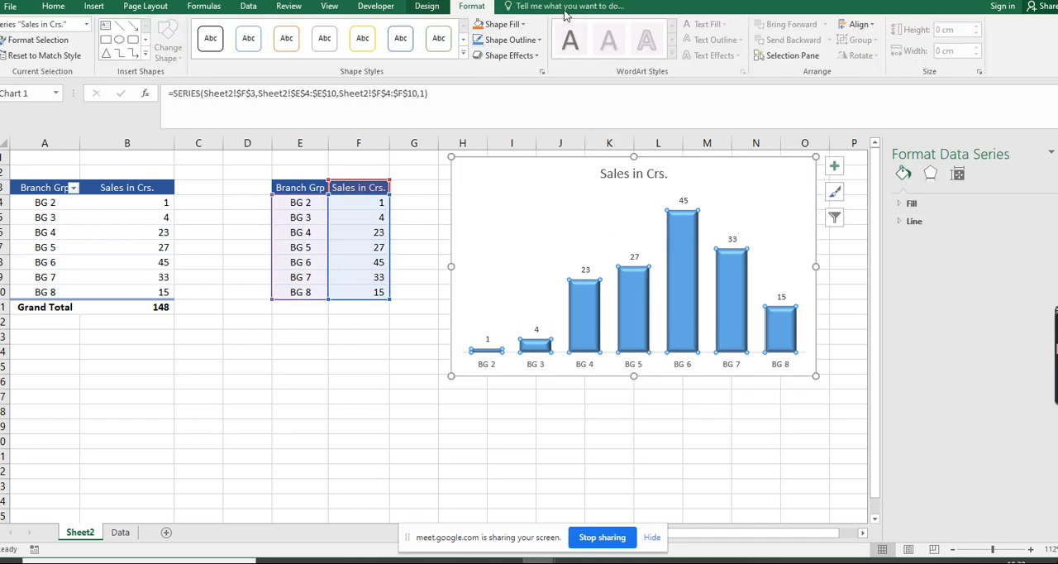
{"action": "left_click", "coordinate": [520, 24]}
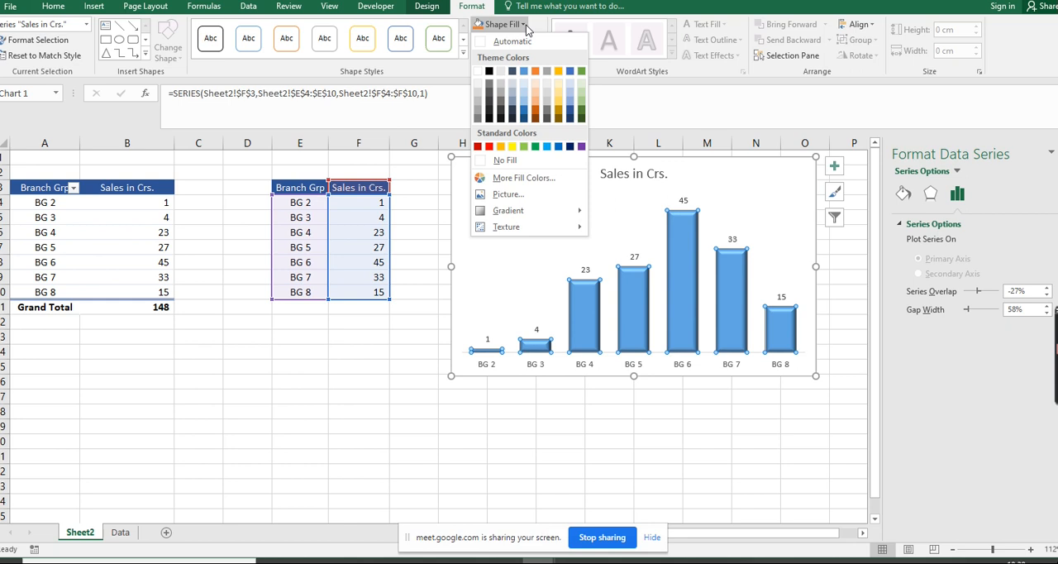
{"action": "left_click", "coordinate": [512, 147]}
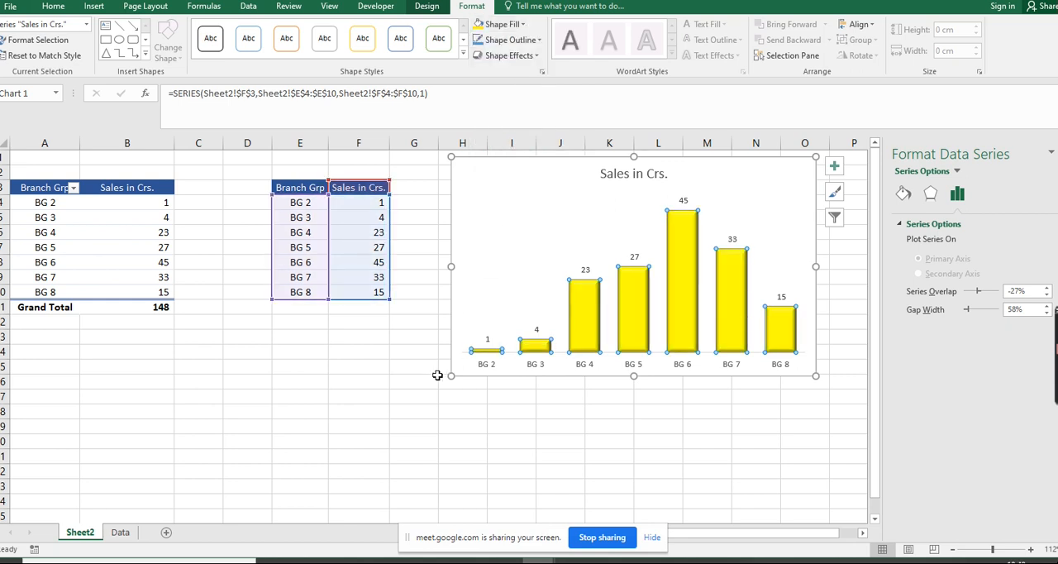
{"action": "left_click", "coordinate": [407, 374]}
Apply all borders to the copied branch group table in E3:F10
{"action": "left_click_drag", "start_coordinate": [302, 192], "coordinate": [358, 291]}
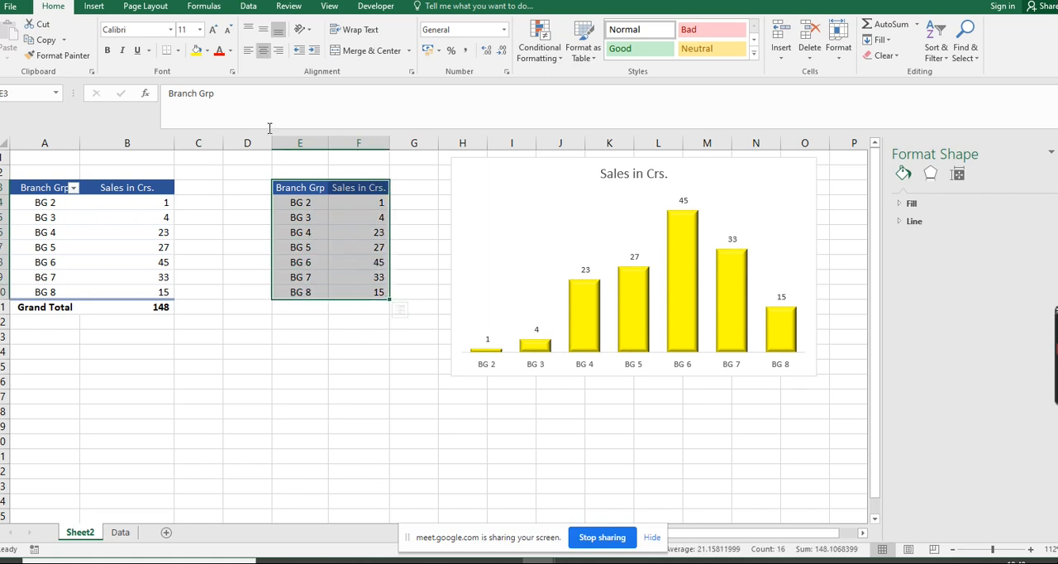
{"action": "left_click", "coordinate": [178, 51]}
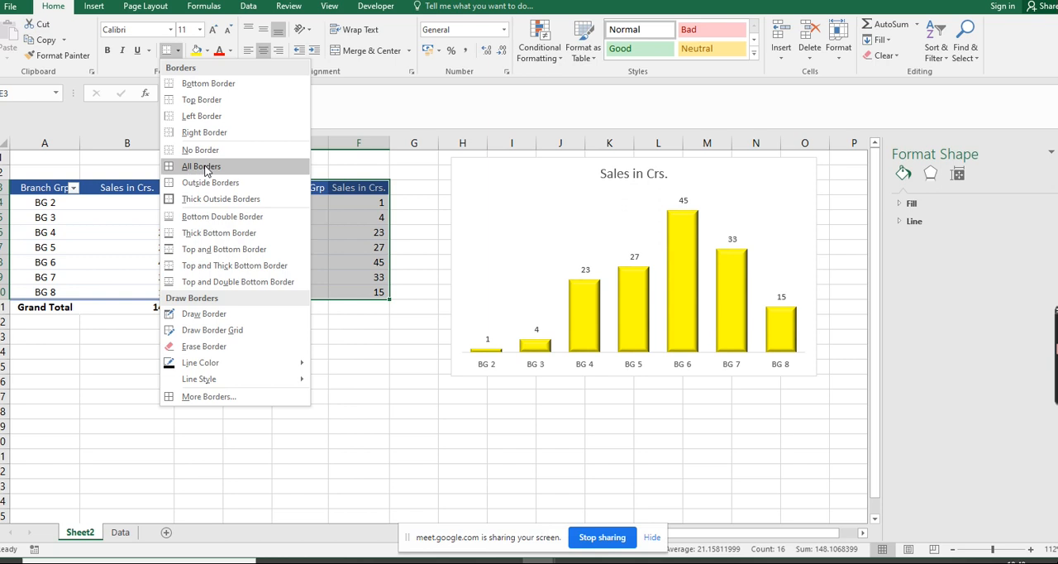
{"action": "left_click", "coordinate": [201, 166]}
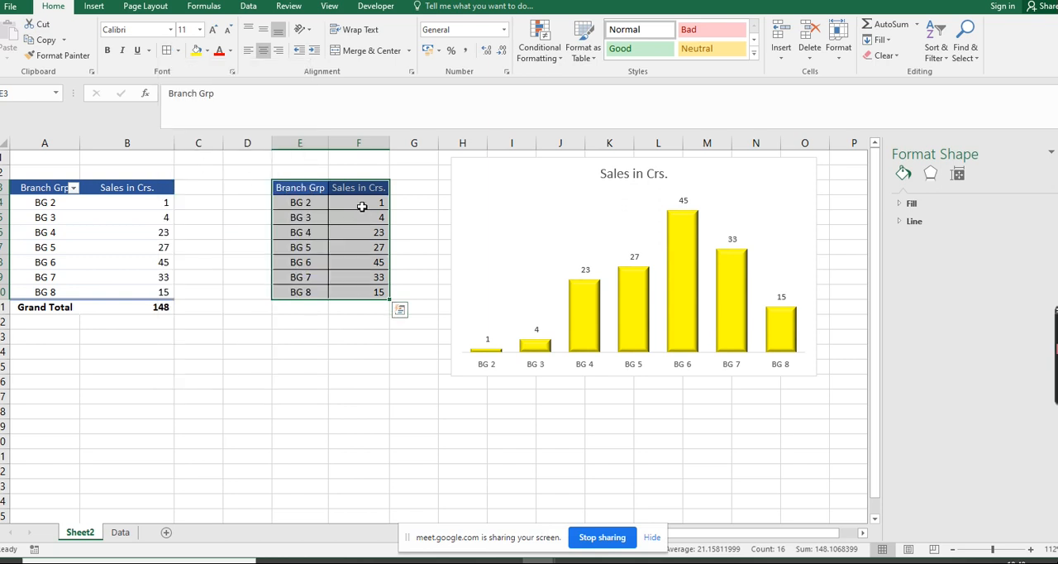
Go through the branch groups and sales figures in the copied table and compare them with the chart's columns
{"action": "key", "text": "Down"}
{"action": "key", "text": "Down"}
{"action": "key", "text": "Down"}
{"action": "key", "text": "Down"}
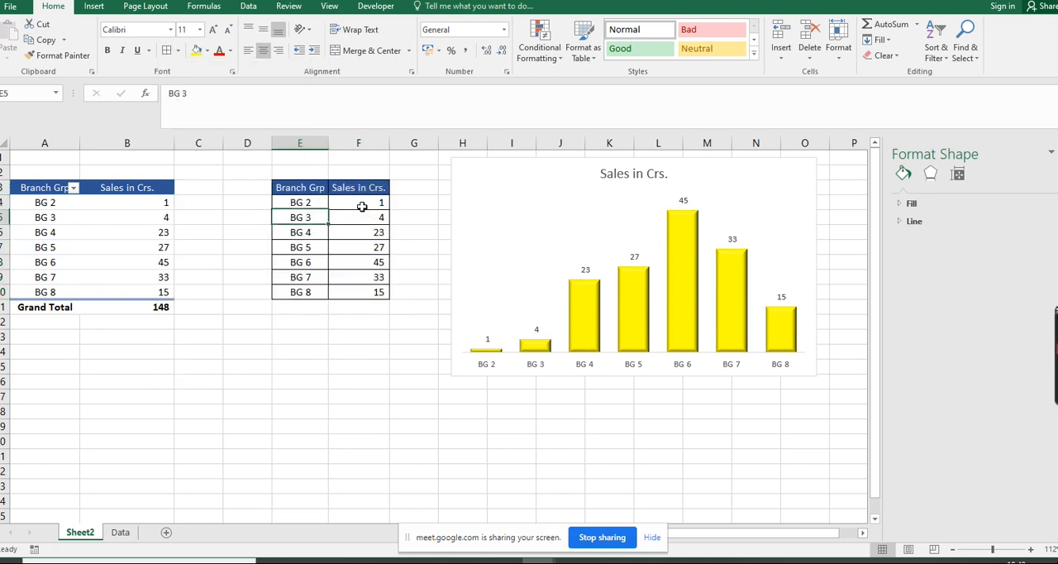
{"action": "key", "text": "Down"}
{"action": "key", "text": "Right"}
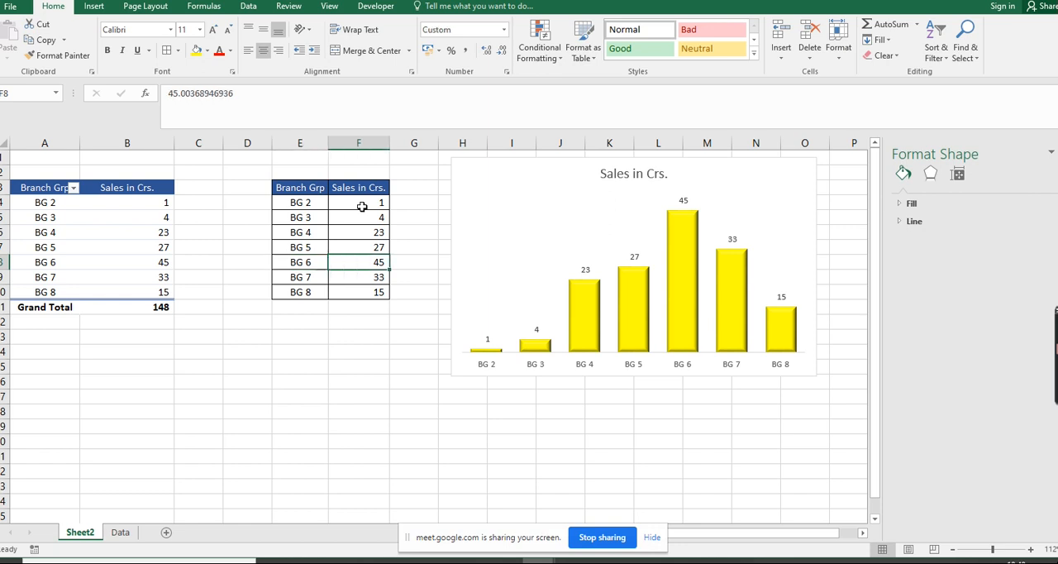
{"action": "key", "text": "Up"}
{"action": "key", "text": "Up"}
{"action": "key", "text": "Up"}
{"action": "key", "text": "Up"}
{"action": "key", "text": "Down"}
{"action": "key", "text": "Down"}
{"action": "key", "text": "Down"}
{"action": "key", "text": "Down"}
{"action": "key", "text": "Down"}
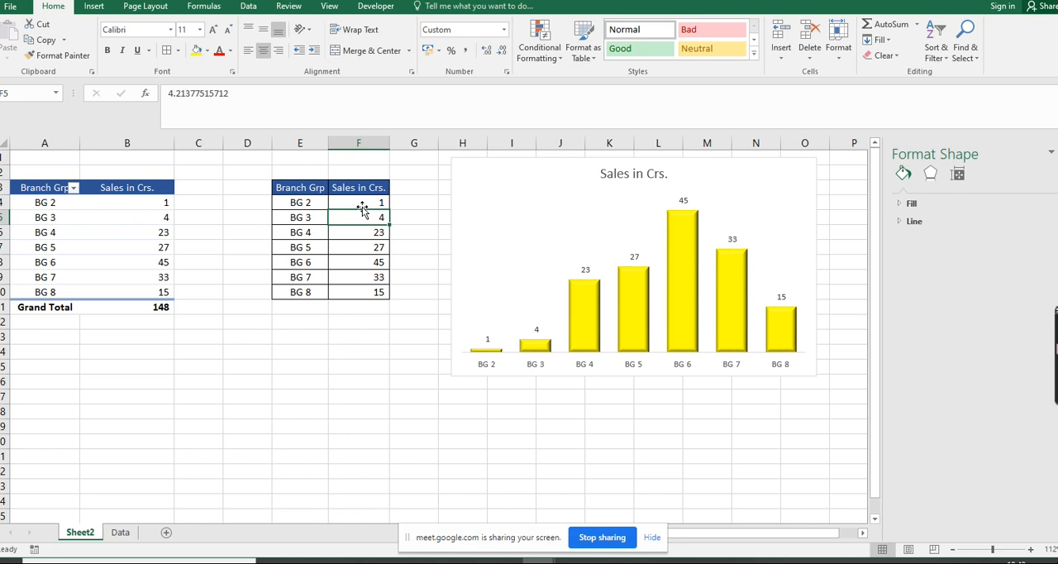
{"action": "key", "text": "Up"}
{"action": "key", "text": "Up"}
{"action": "key", "text": "Up"}
{"action": "key", "text": "Up"}
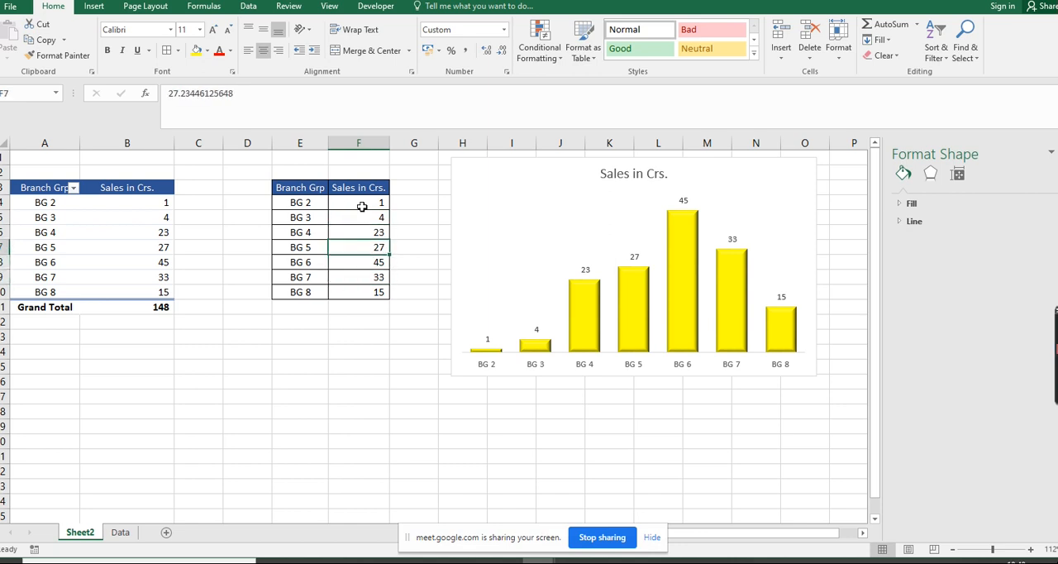
{"action": "key", "text": "Left"}
{"action": "key", "text": "Down"}
{"action": "key", "text": "Down"}
{"action": "key", "text": "Down"}
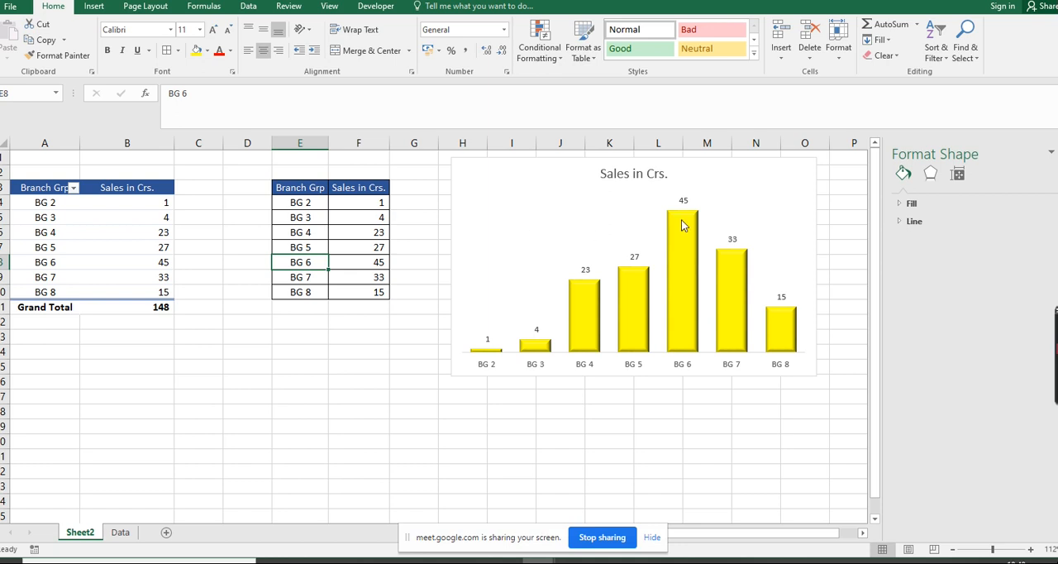
{"action": "left_click", "coordinate": [795, 207]}
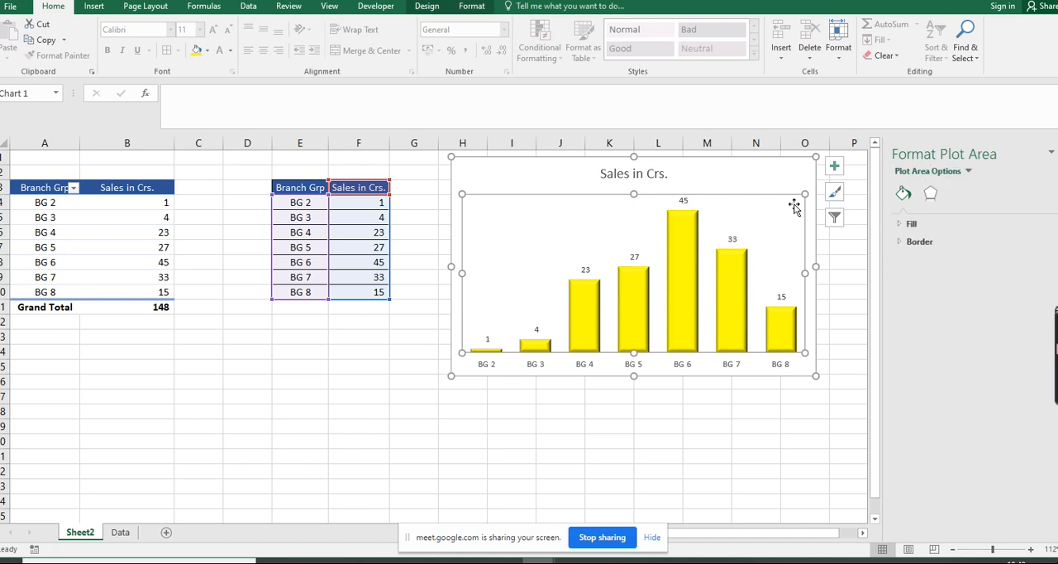
{"action": "left_click", "coordinate": [662, 291]}
{"action": "mouse_move", "coordinate": [694, 220]}
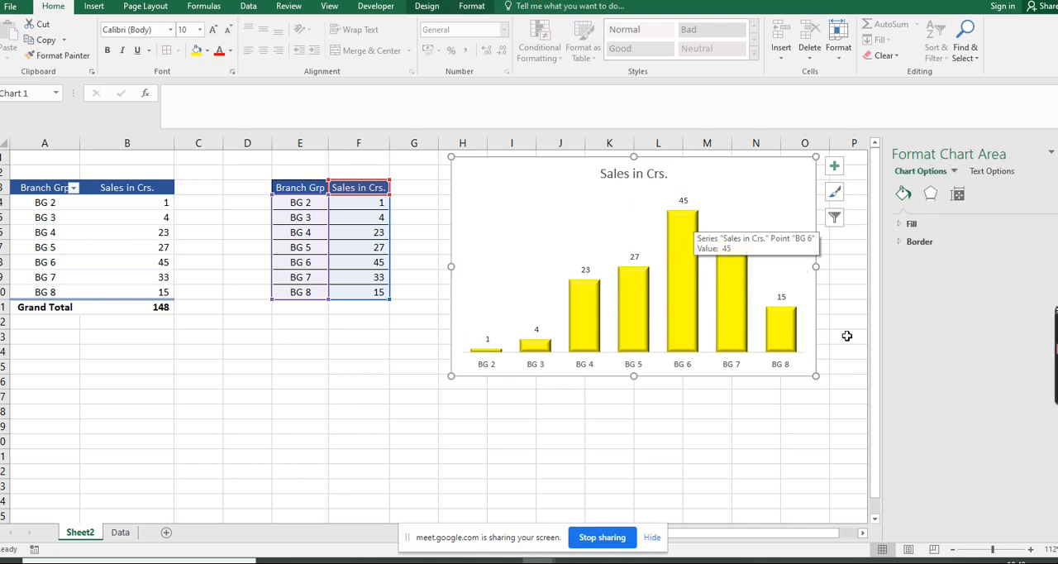
{"action": "mouse_move", "coordinate": [734, 294]}
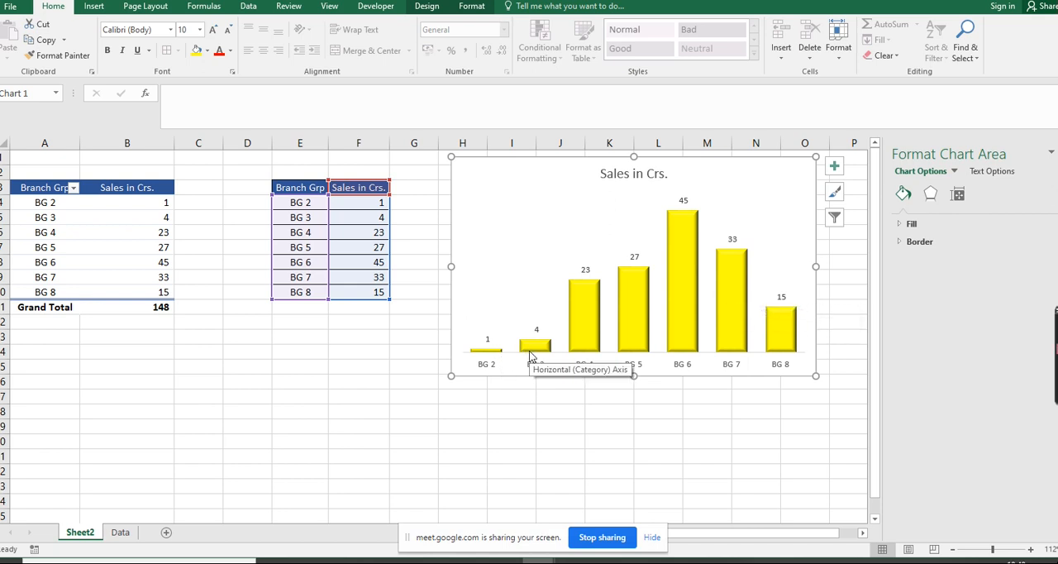
{"action": "mouse_move", "coordinate": [544, 346]}
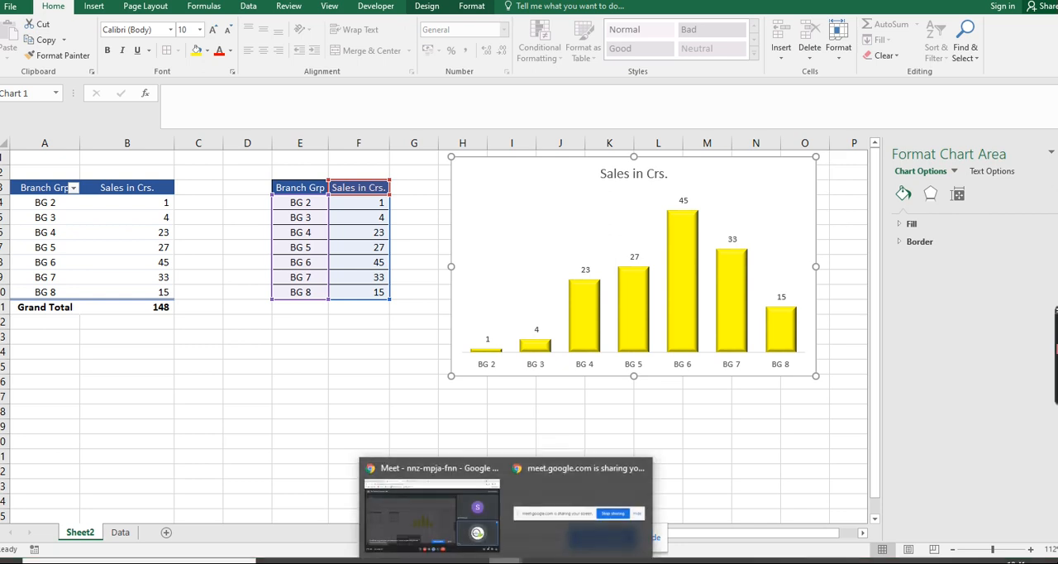
Switch to Assignments of Excel.pdf in Microsoft Edge and view the example below the Column Graph heading
{"action": "key", "text": "alt+Tab"}
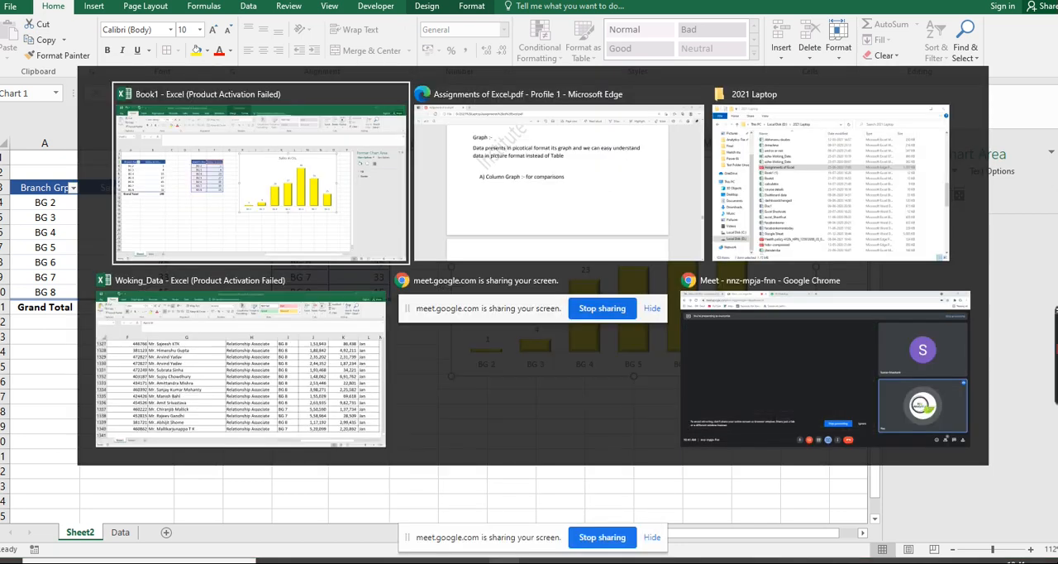
{"action": "key", "text": "alt+Tab"}
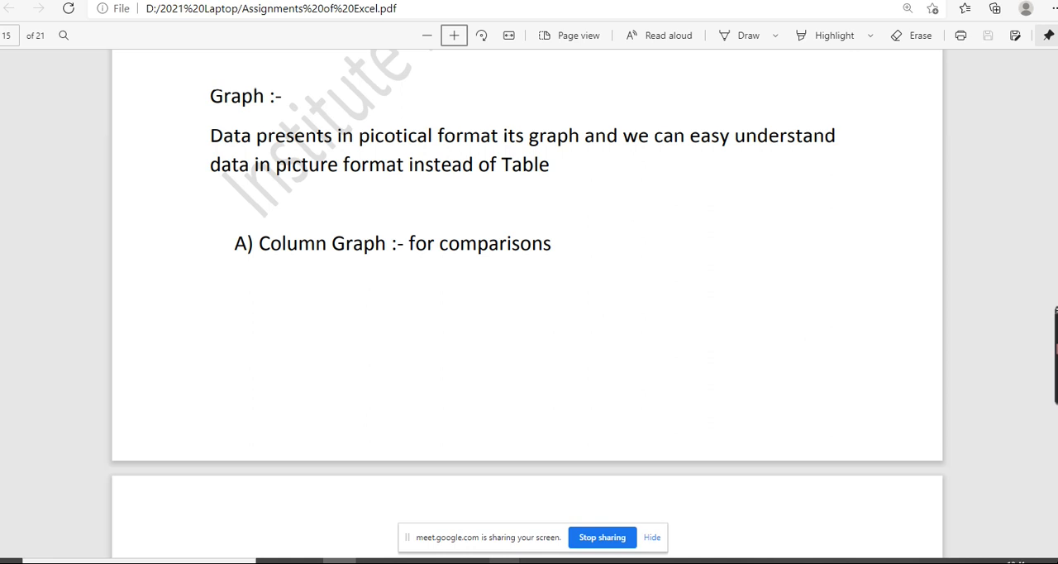
{"action": "scroll", "coordinate": [527, 304], "scroll_direction": "down", "scroll_amount": 4}
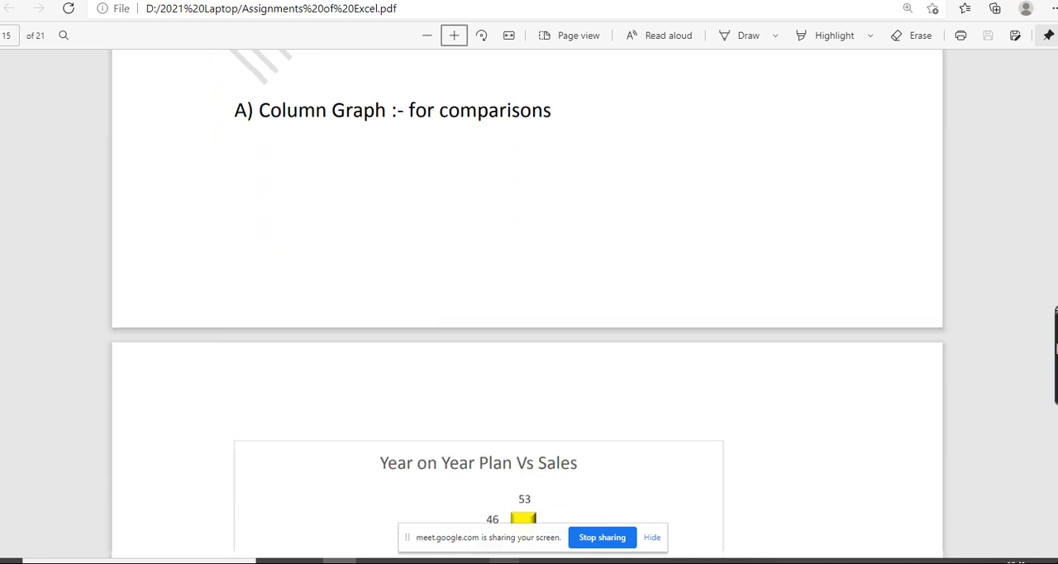